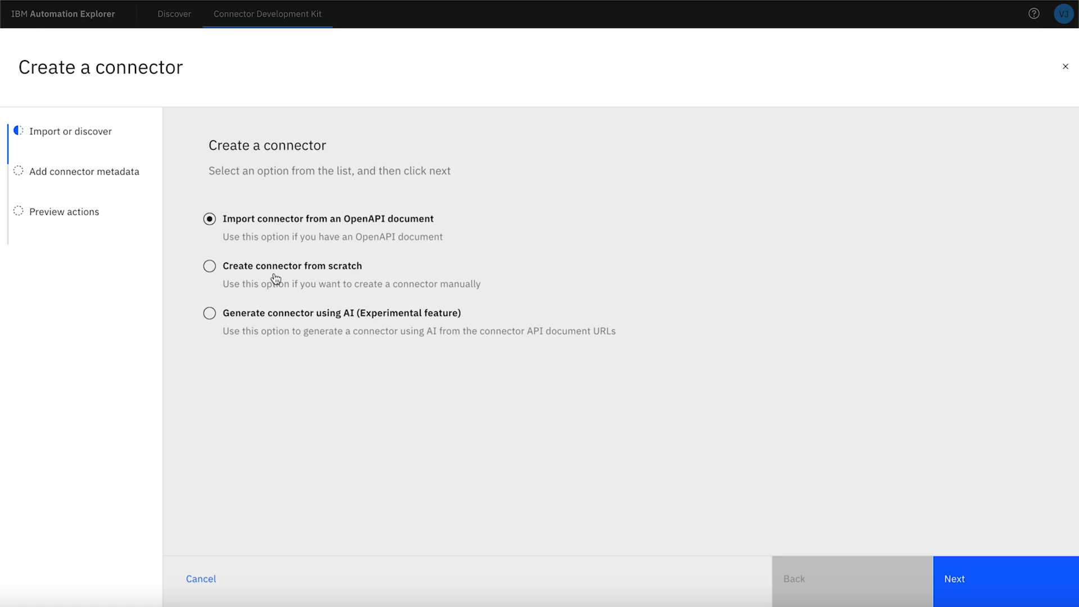
Step: Choose to generate the connector using AI and enter Sample Order Desk Connector as its application name
left_click(210, 314)
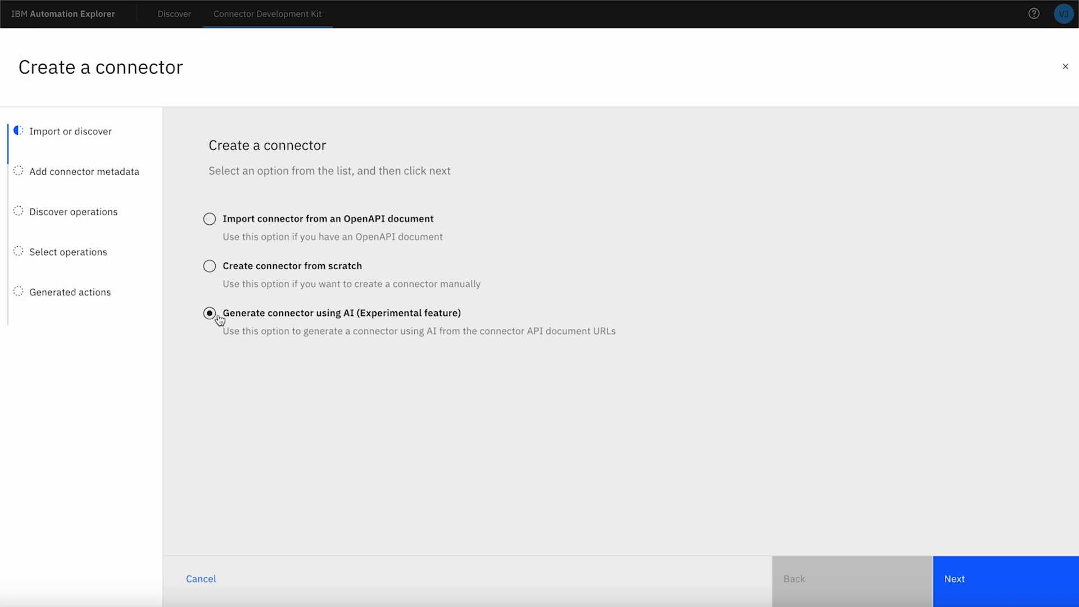
left_click(974, 583)
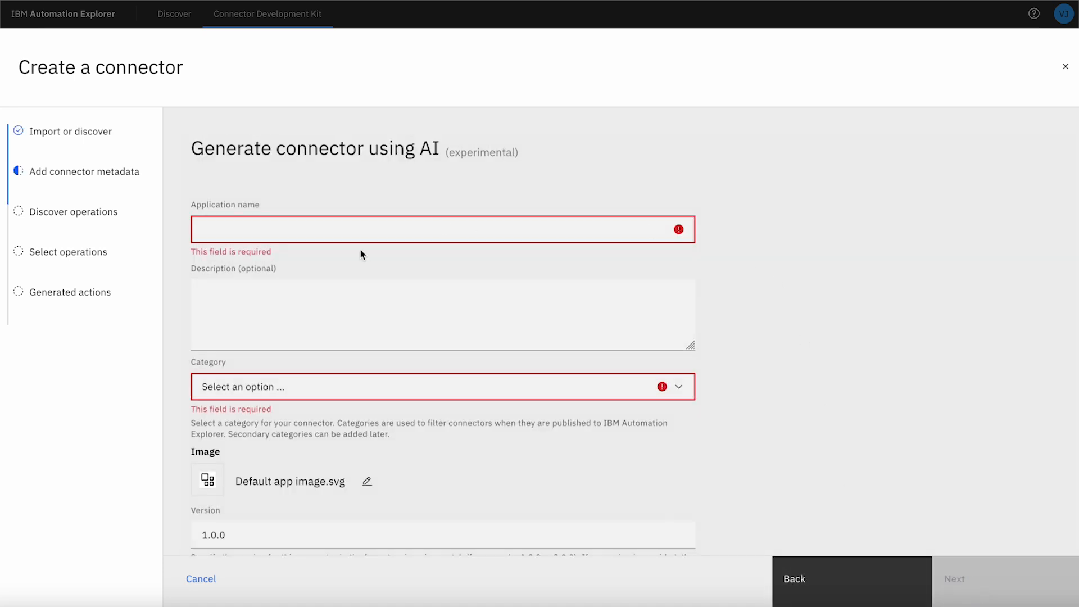
left_click(365, 233)
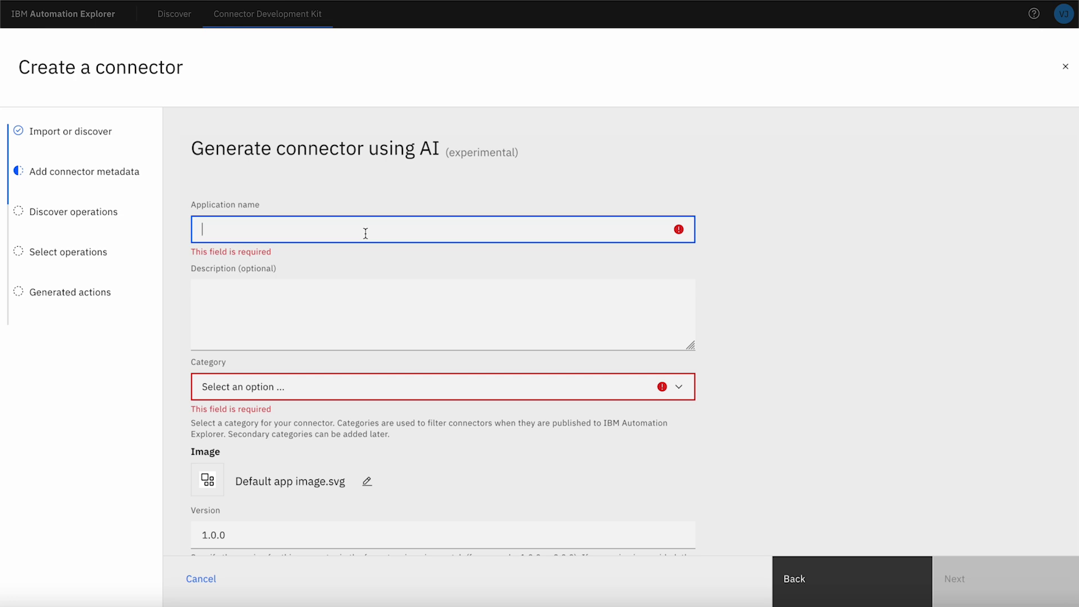
type("Sample Orde")
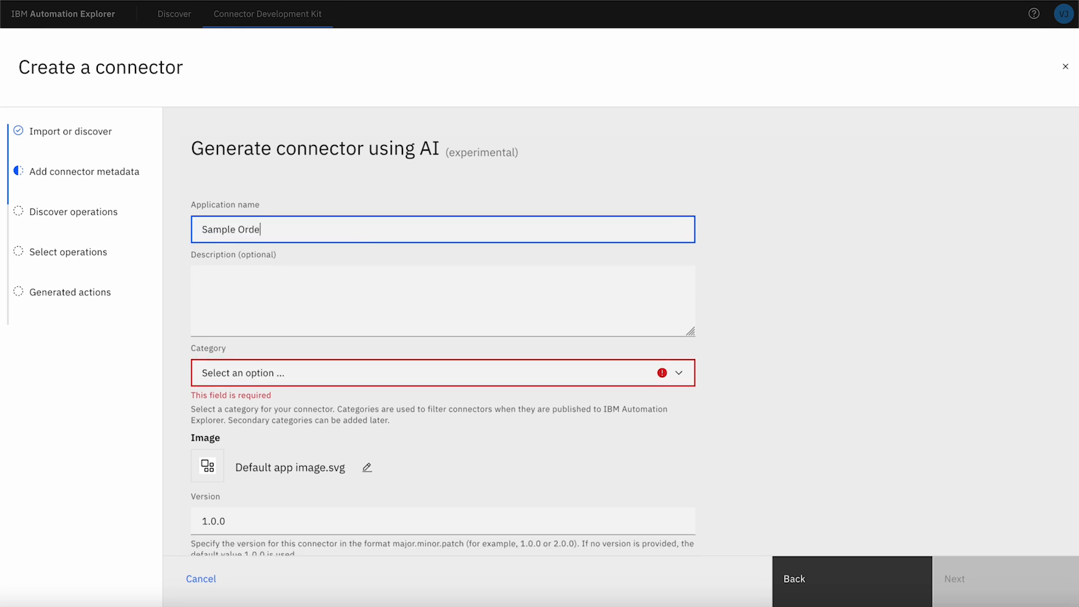
type("r Desk Connector")
Step: Assign the connector to the Supply Chain category and submit its metadata, keeping the default image and version
left_click(327, 377)
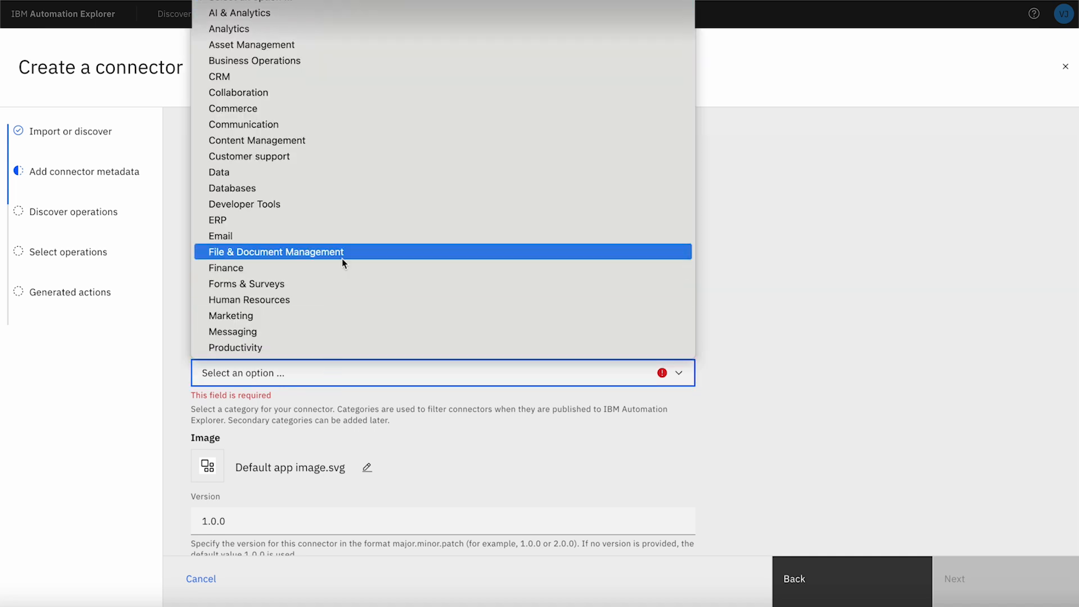
scroll(341, 258, "down", 1)
scroll(341, 258, "down", 1)
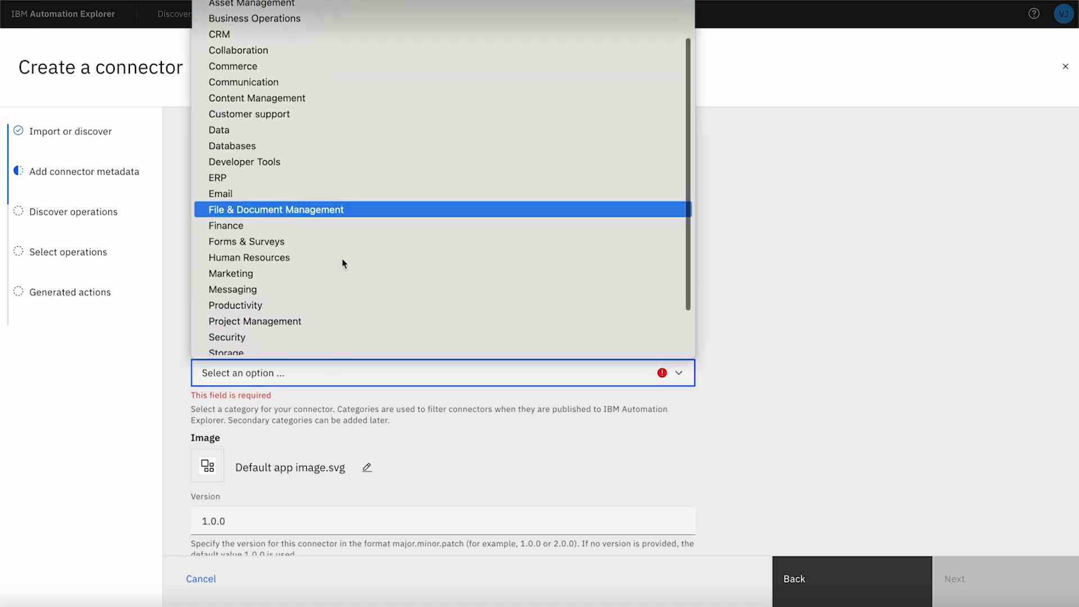
scroll(341, 259, "down", 2)
left_click(281, 316)
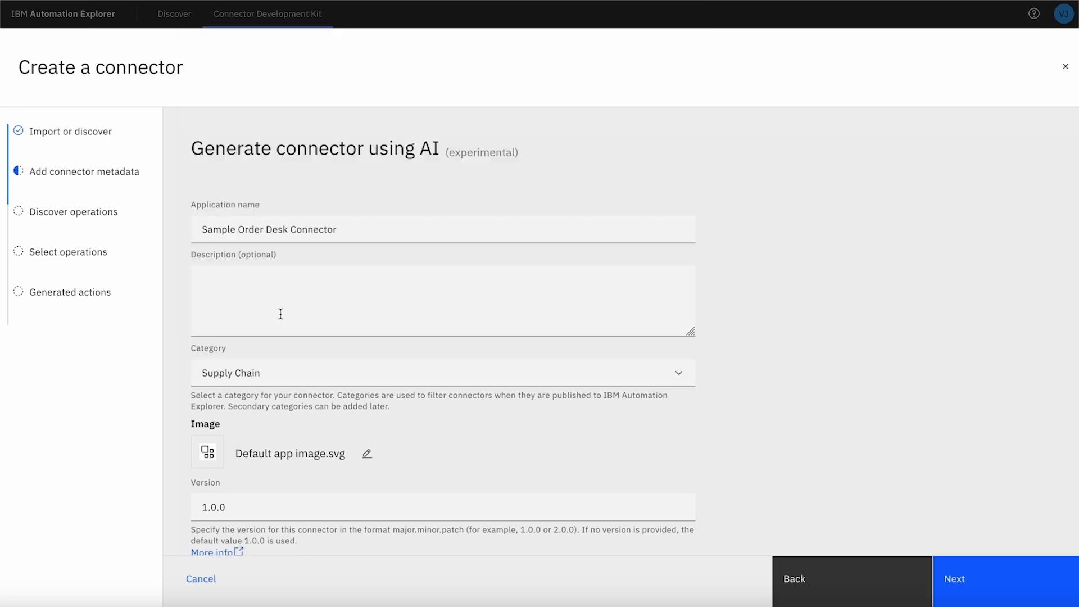
scroll(339, 407, "down", 1)
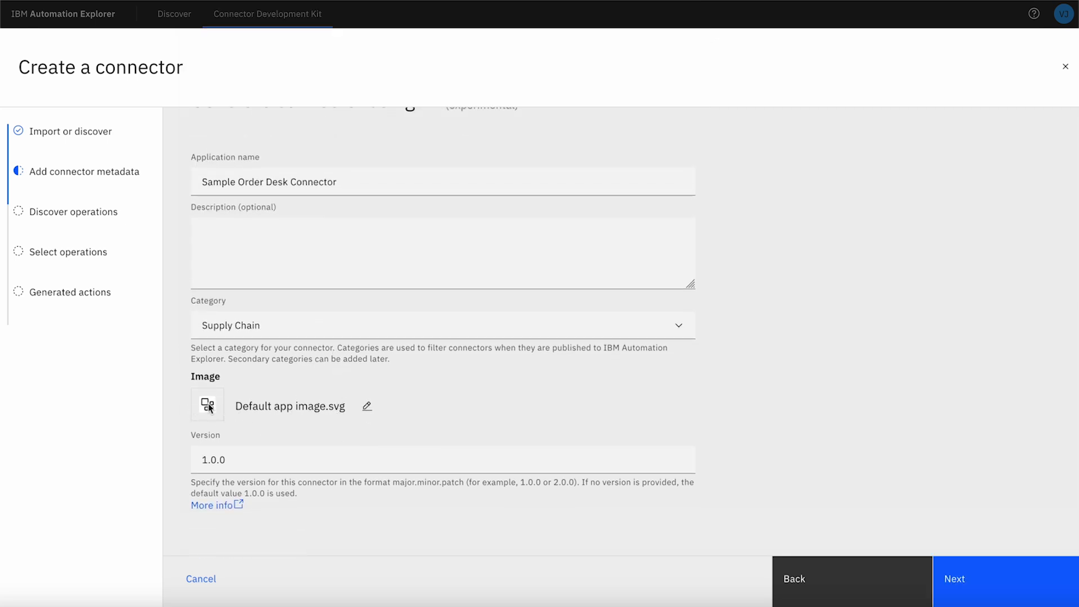
double_click(235, 461)
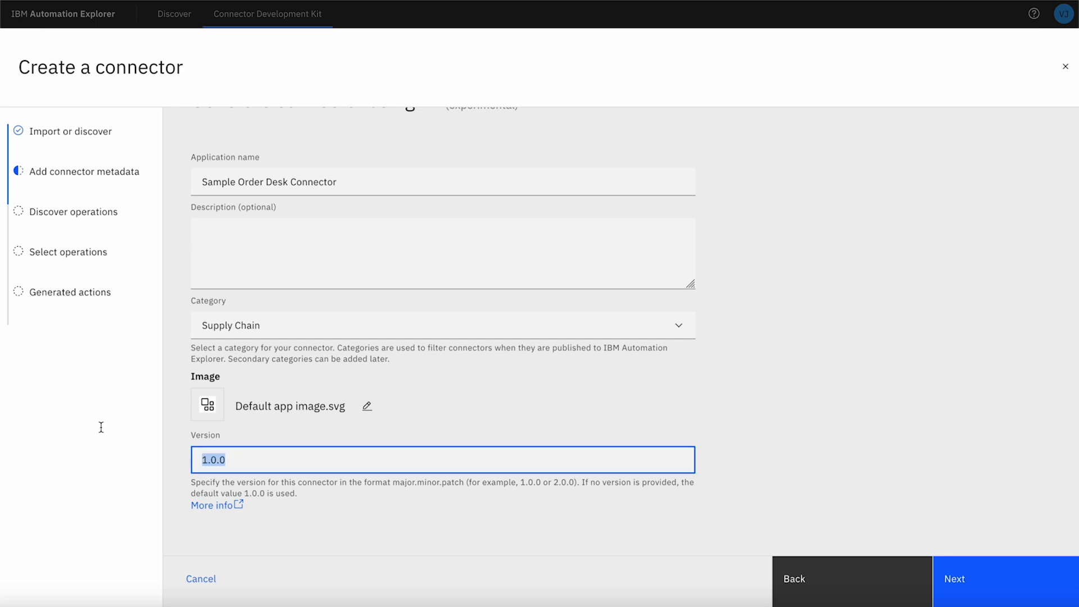
left_click(962, 579)
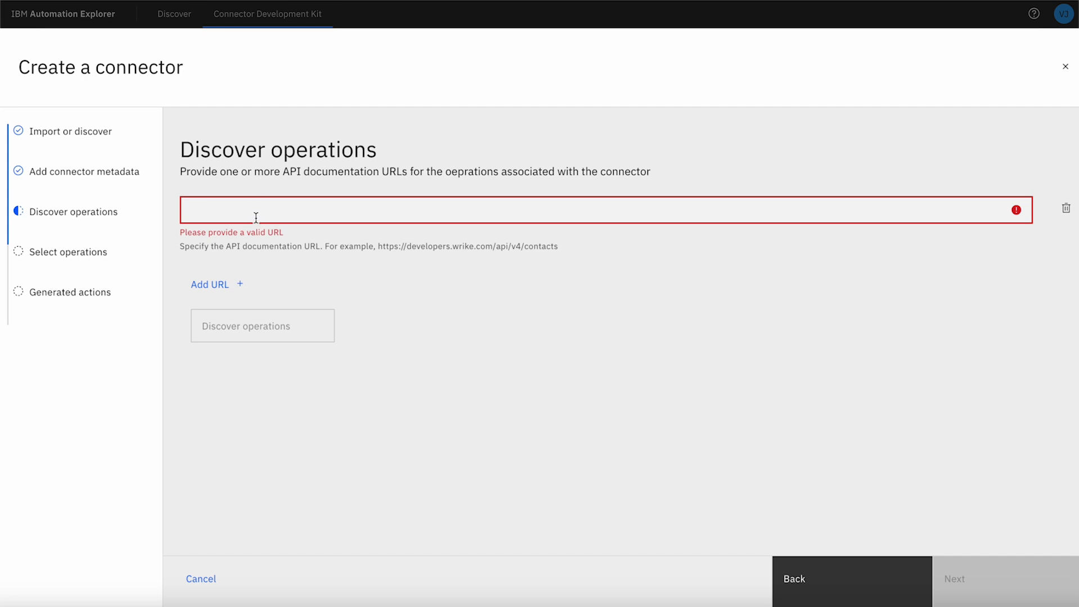
left_click(256, 211)
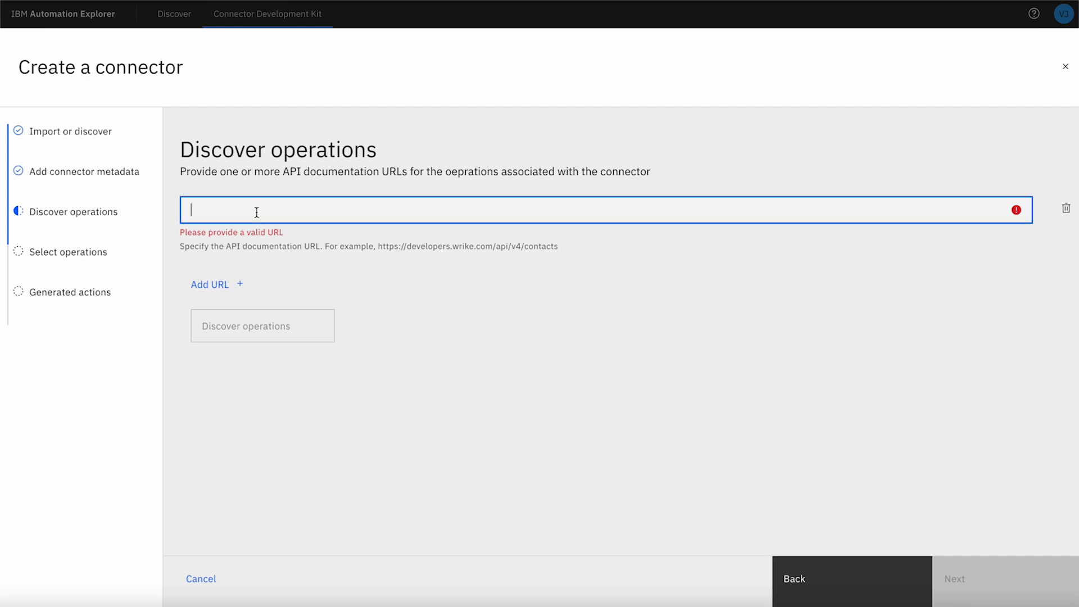
type("https://apidocs.orderdesk.com/#orders")
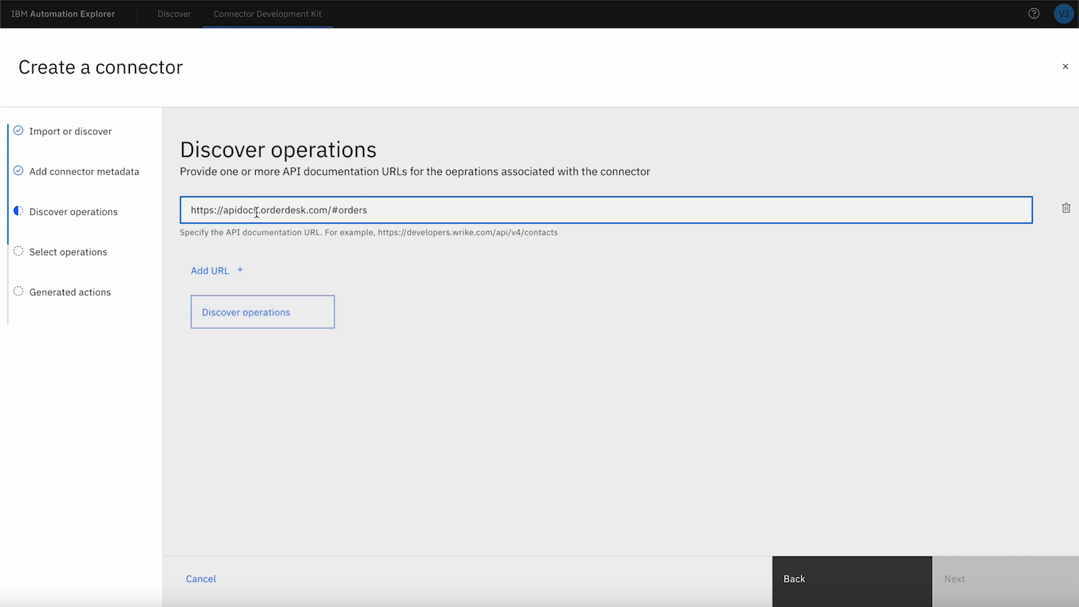
left_click(297, 315)
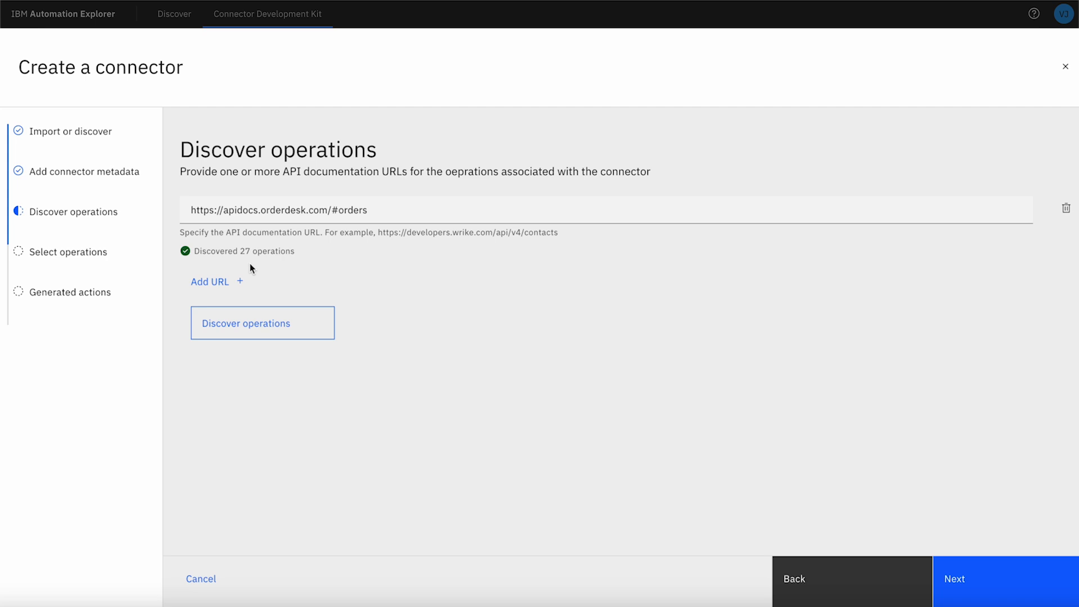
left_click(238, 286)
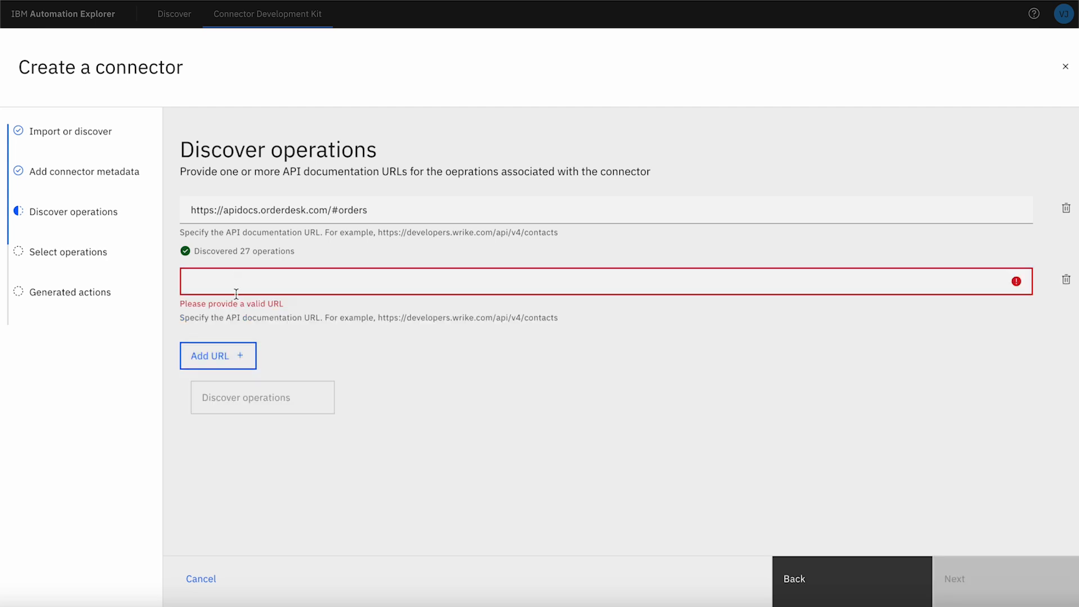
left_click(232, 352)
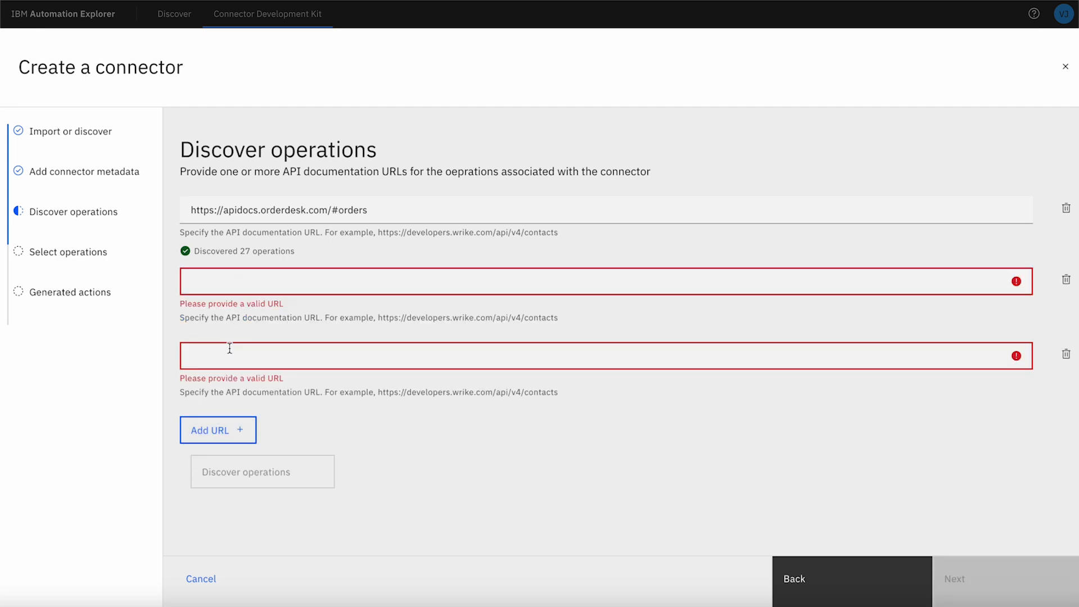
left_click(222, 427)
left_click(222, 506)
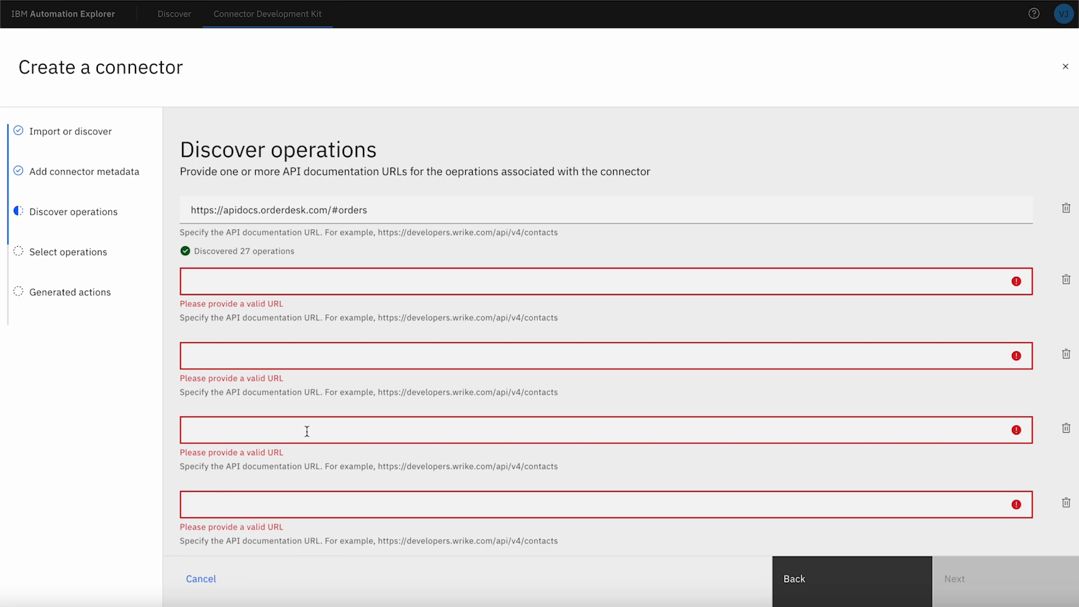
scroll(305, 433, "down", 2)
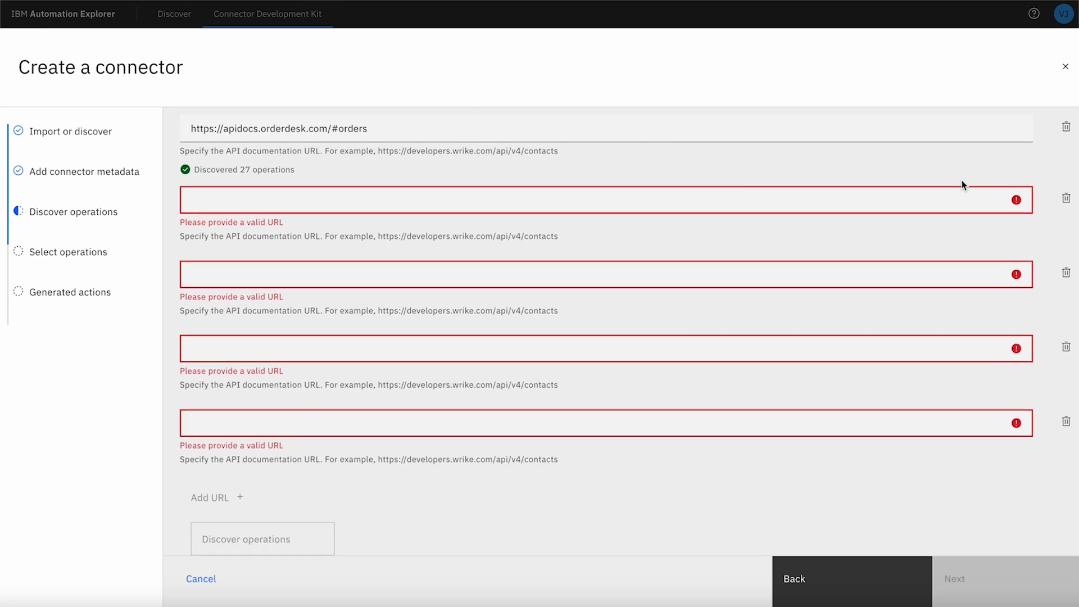
left_click(1065, 198)
left_click(1066, 272)
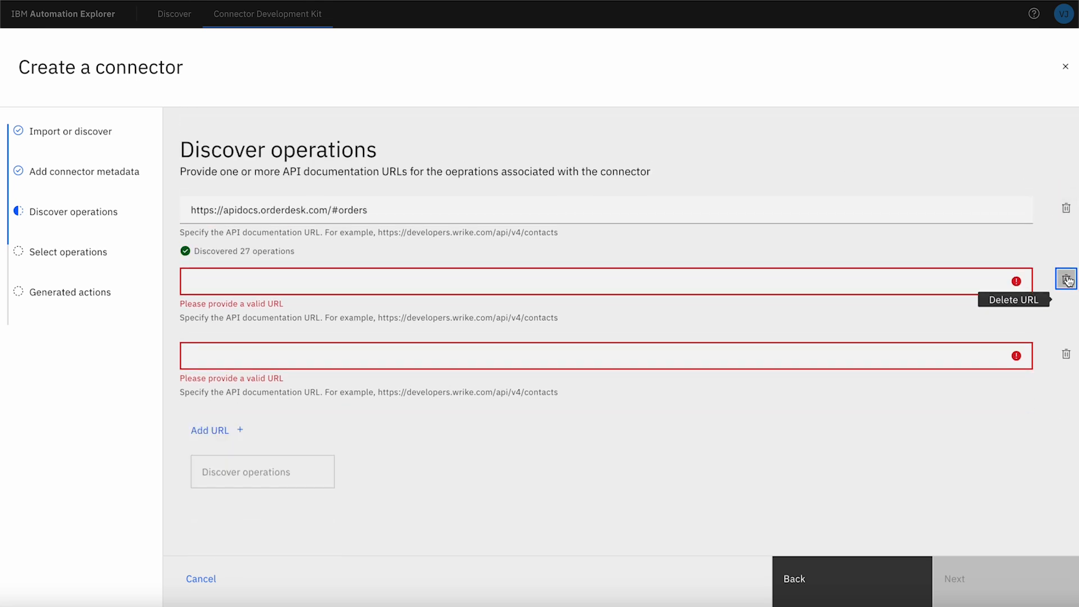
left_click(1066, 275)
left_click(1066, 275)
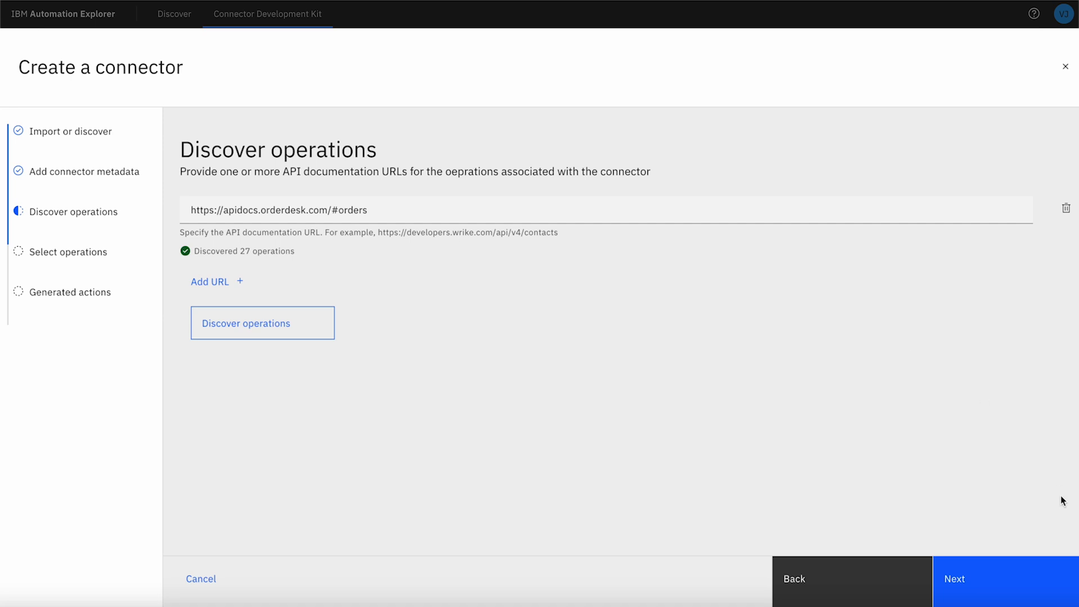
Step: Generate actions from only the GET /api/v2/test, GET /api/v2/orders and POST /api/v2/orders operations
left_click(1014, 588)
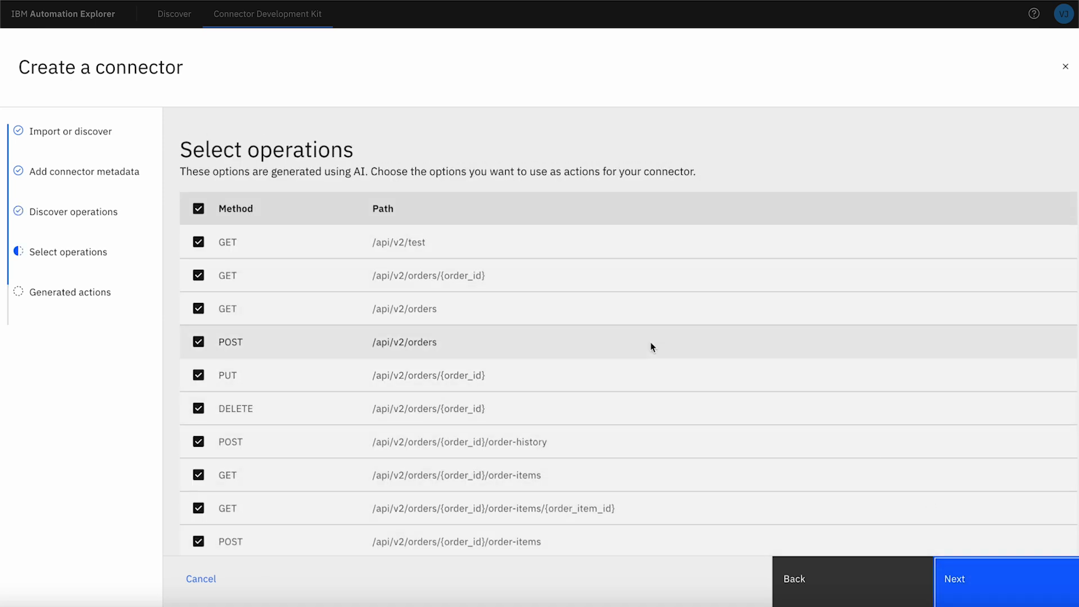
scroll(650, 344, "down", 5)
scroll(651, 344, "down", 5)
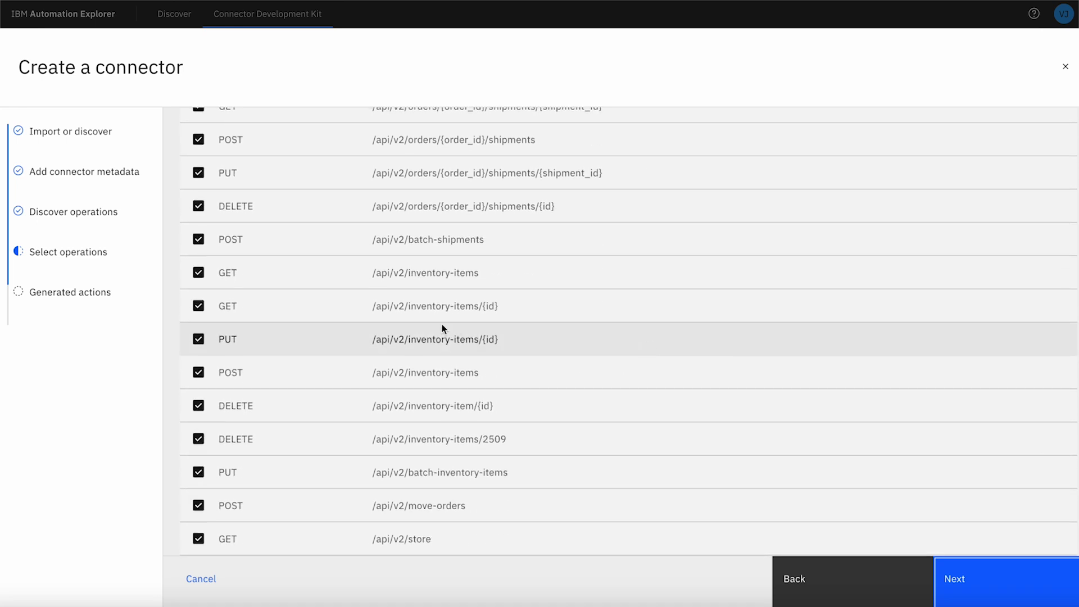
scroll(442, 323, "up", 10)
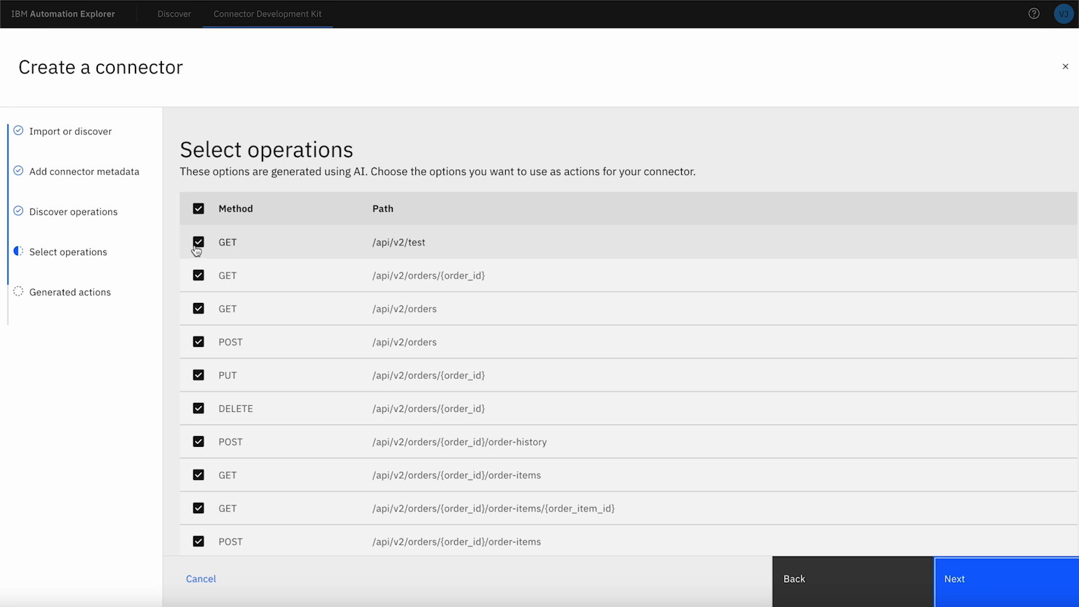
left_click(199, 209)
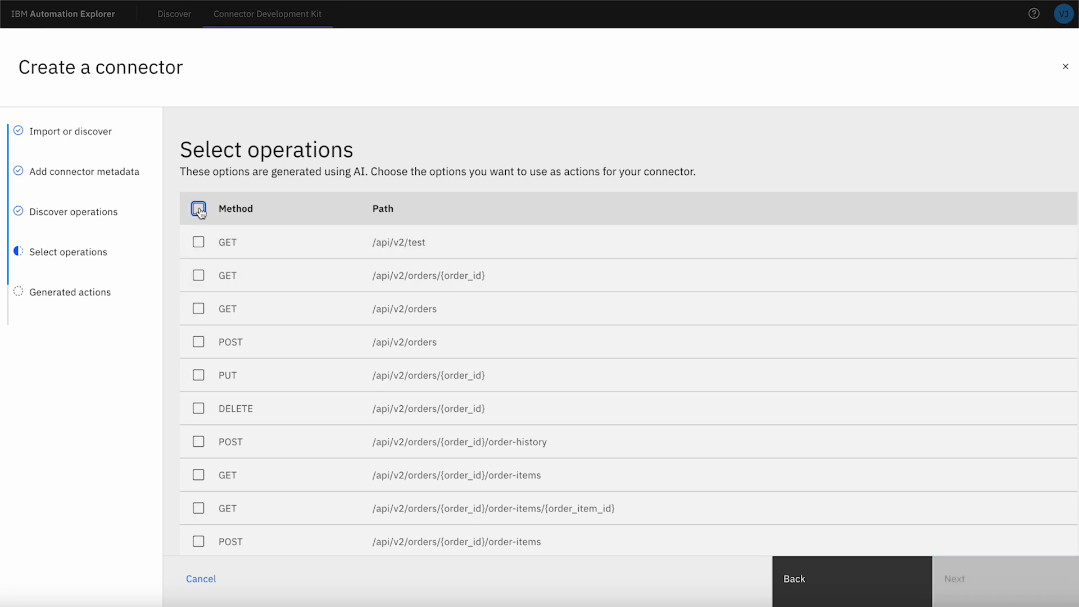
left_click(199, 242)
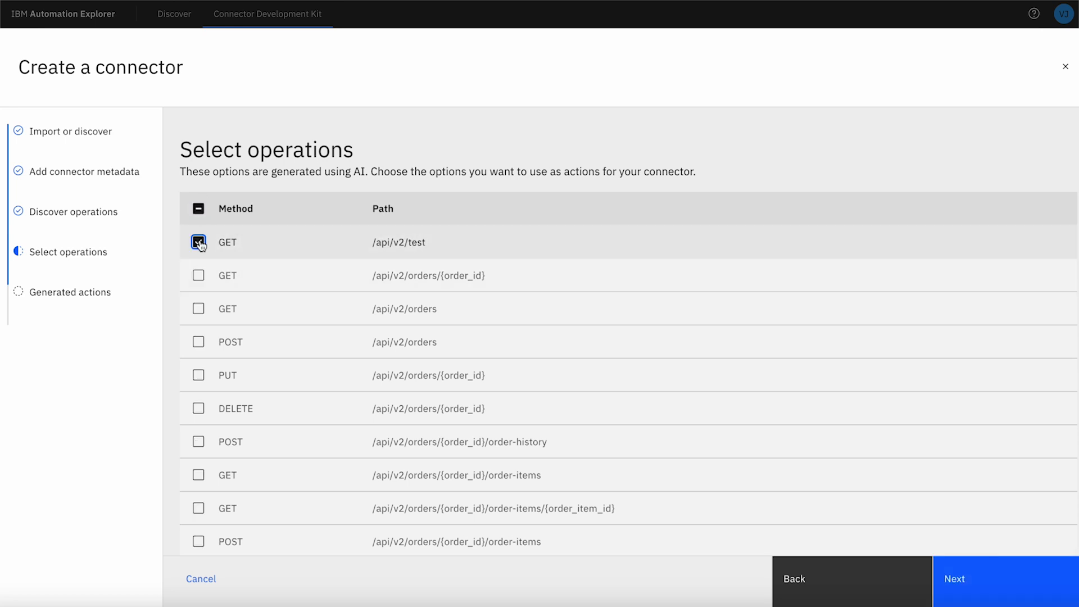
left_click(199, 309)
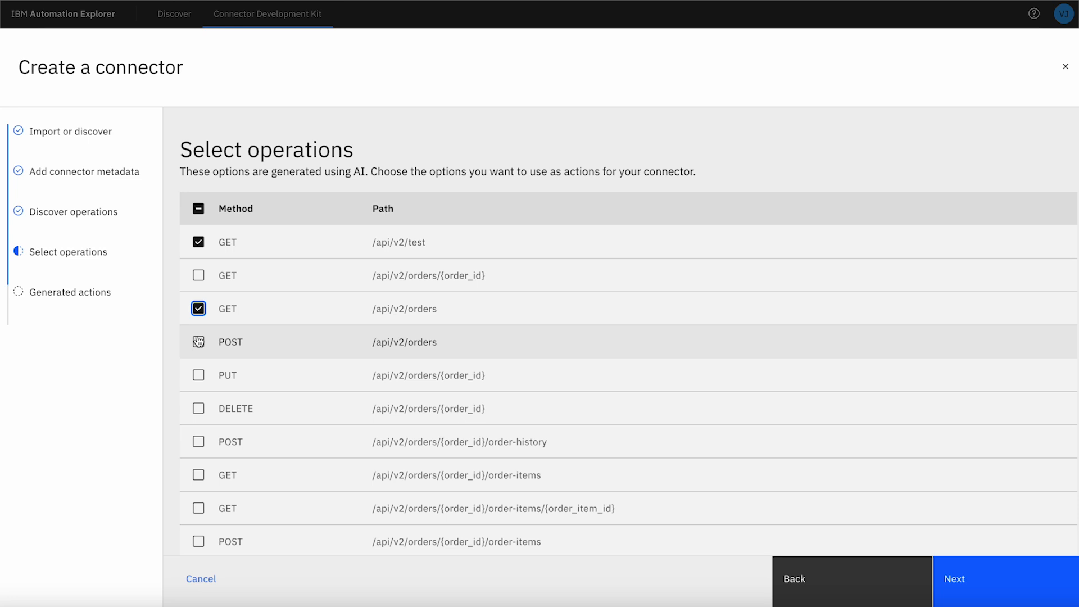
left_click(198, 341)
left_click(964, 584)
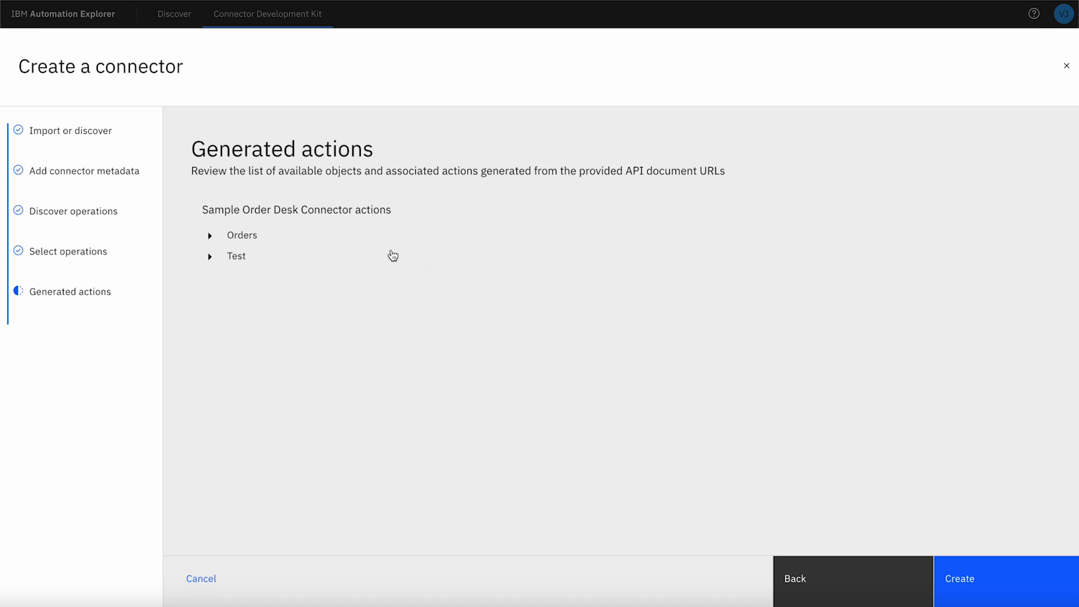
Step: Review the generated actions of the Orders and Test objects and create the connector
left_click(210, 240)
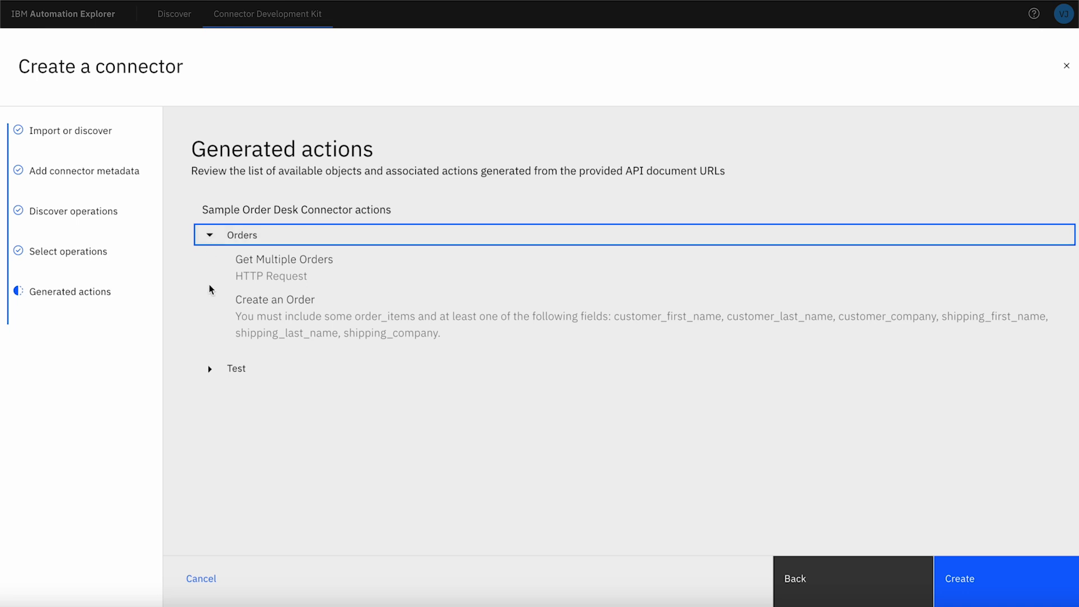
left_click(207, 370)
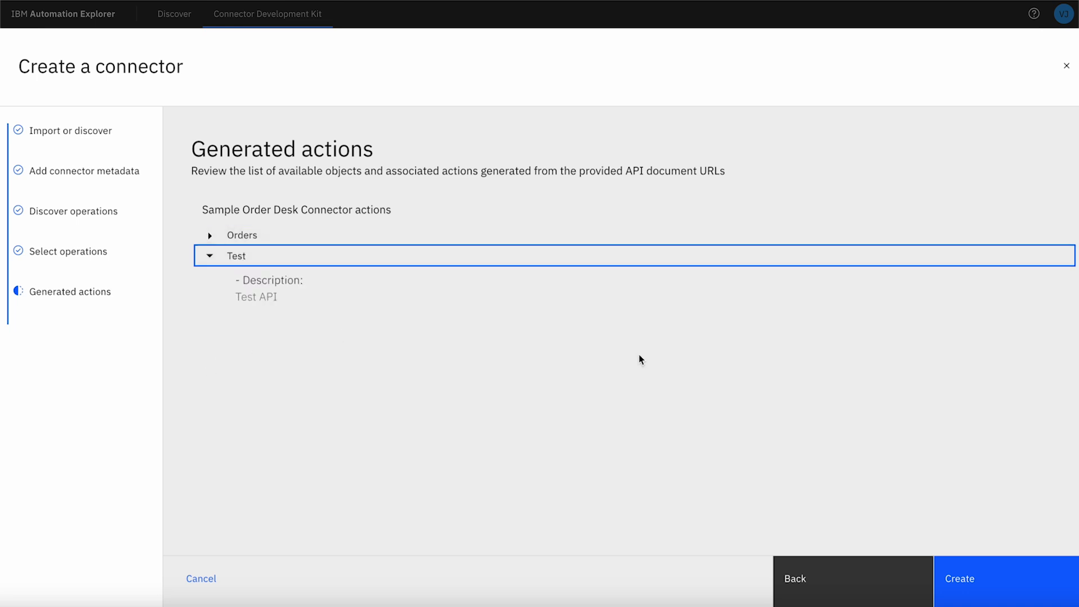
left_click(977, 573)
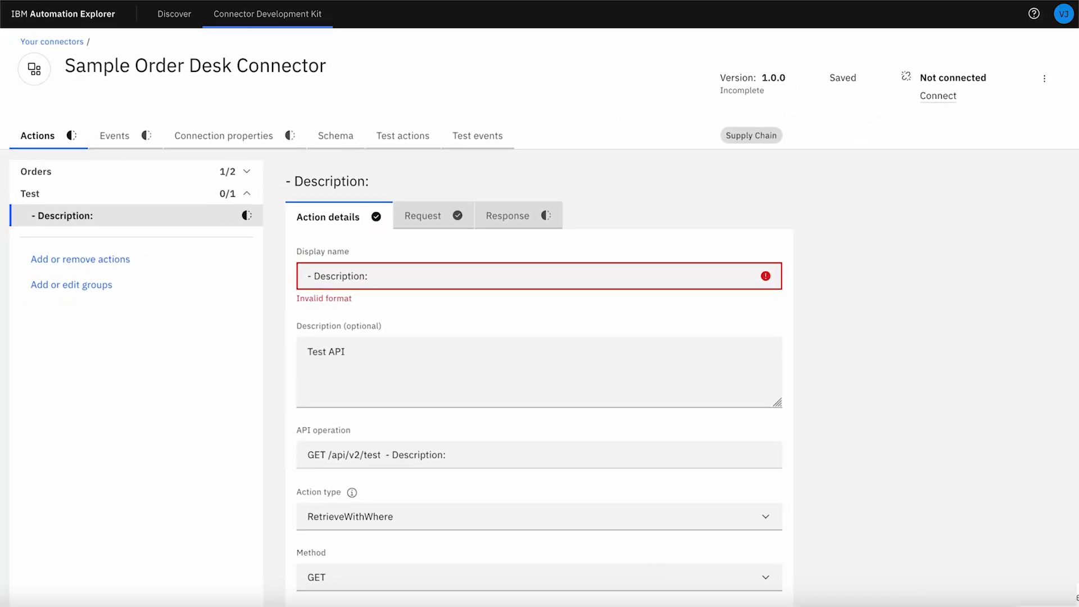
Step: Set the array of properties in the response of the Get Multiple Orders action to orders
left_click(136, 177)
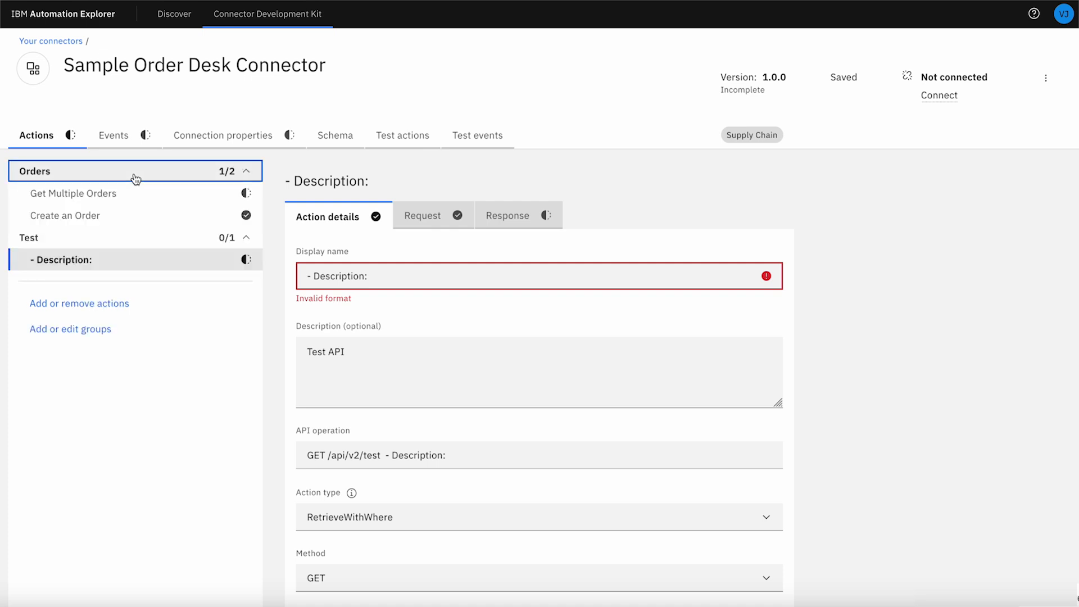
left_click(156, 194)
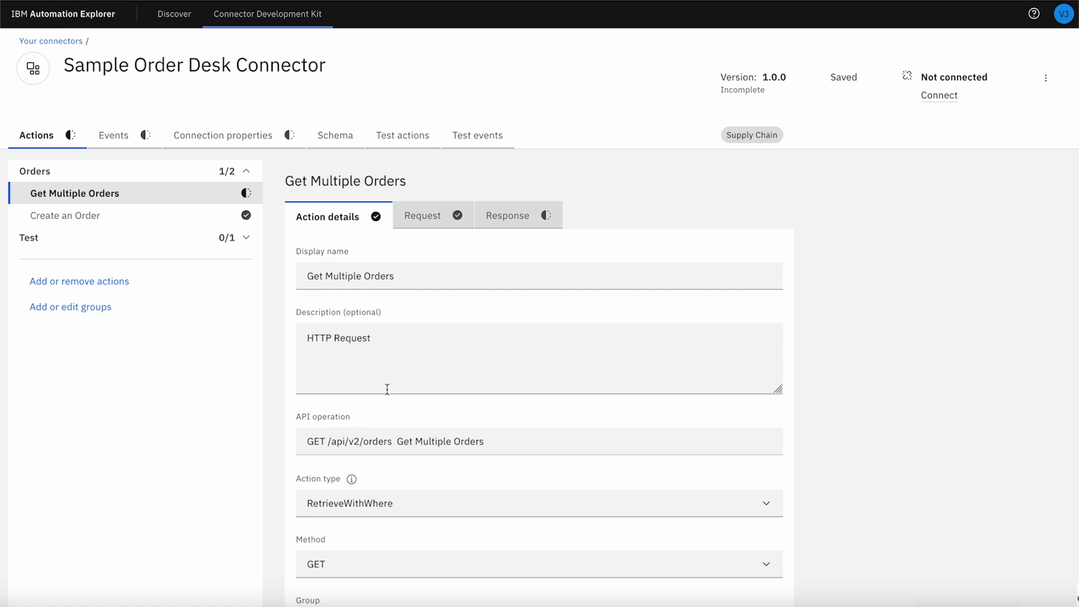
left_click(497, 215)
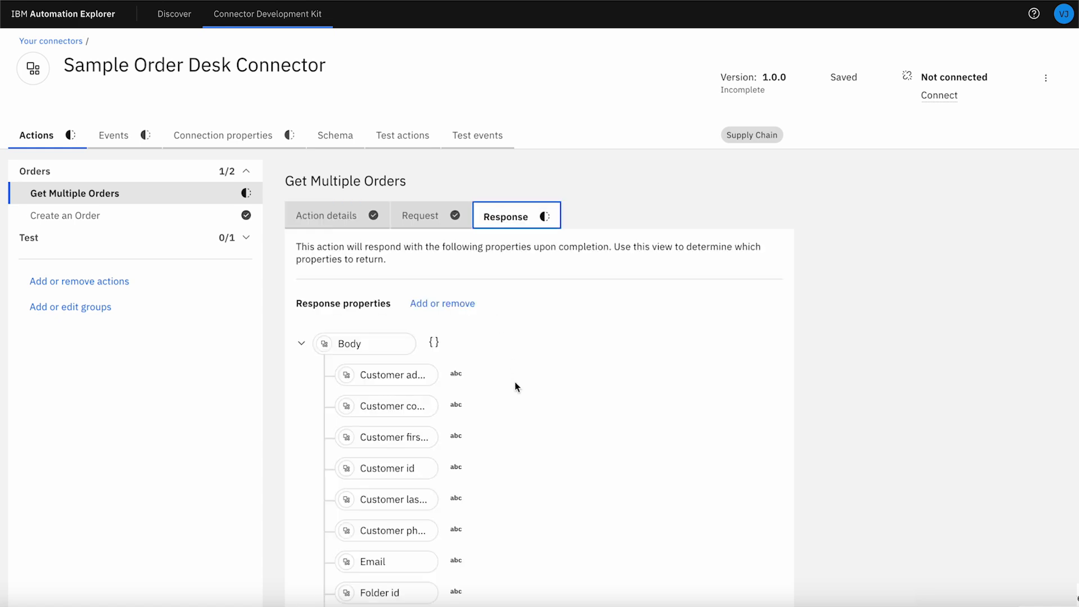
scroll(515, 383, "down", 20)
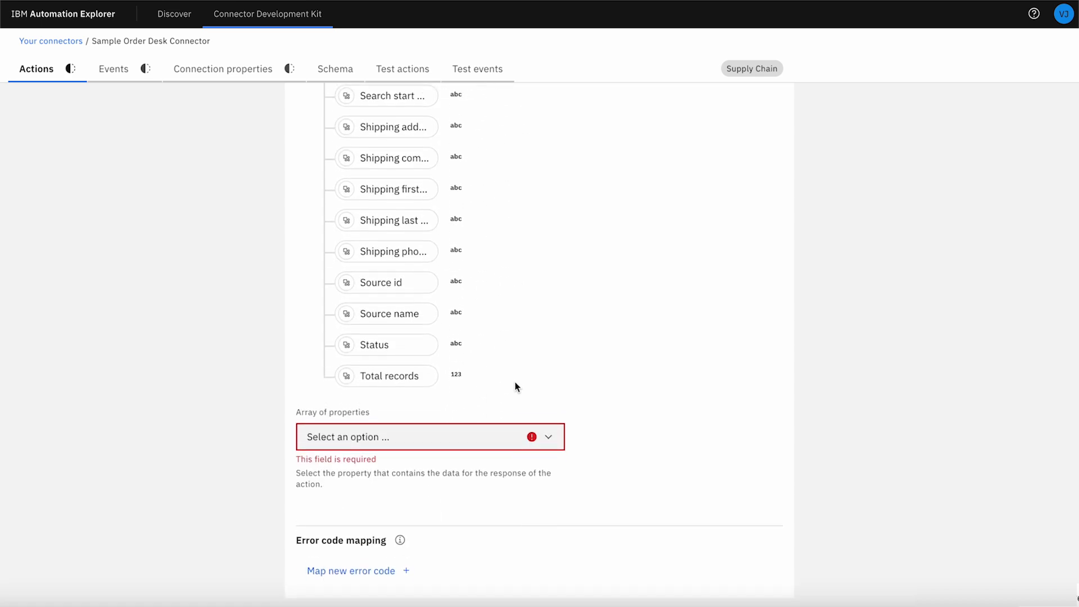
left_click(436, 445)
left_click(415, 448)
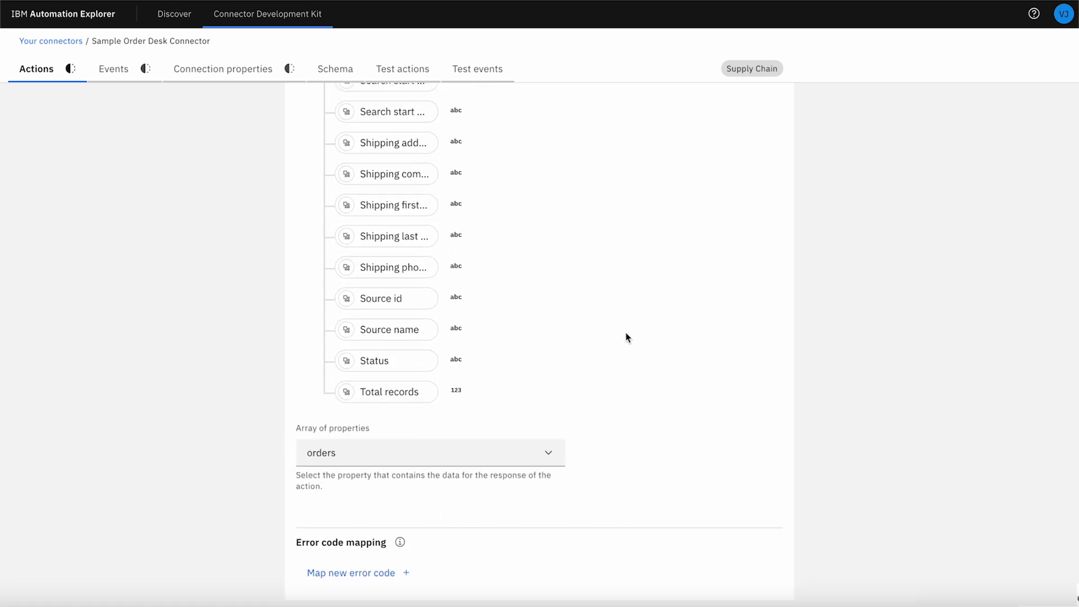
scroll(625, 333, "up", 20)
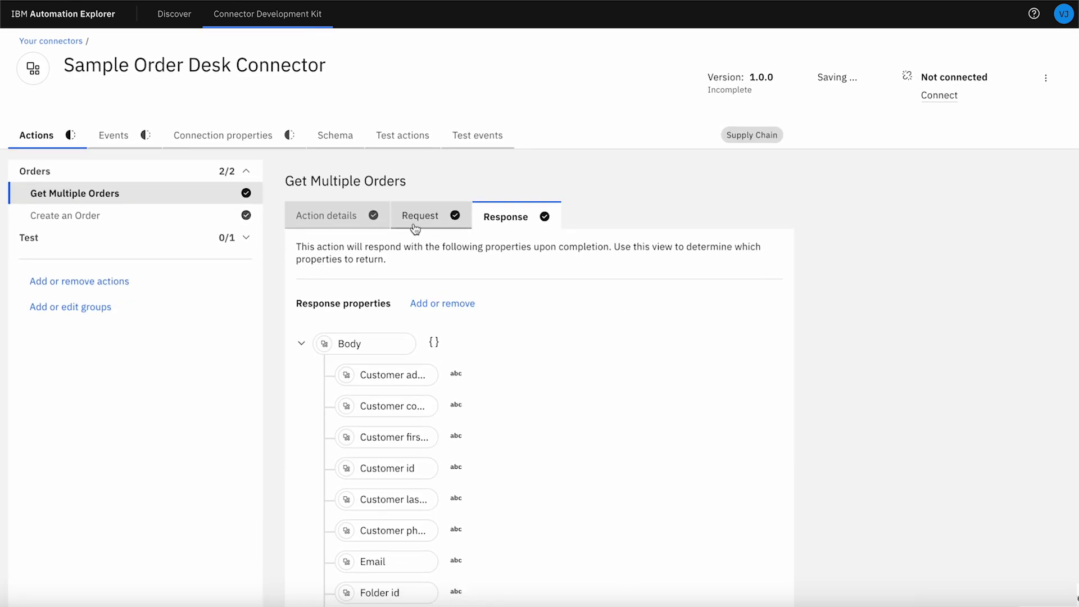
Step: Rename the invalid action of the Test object as TestAction and set its action type to Retrieve
left_click(152, 237)
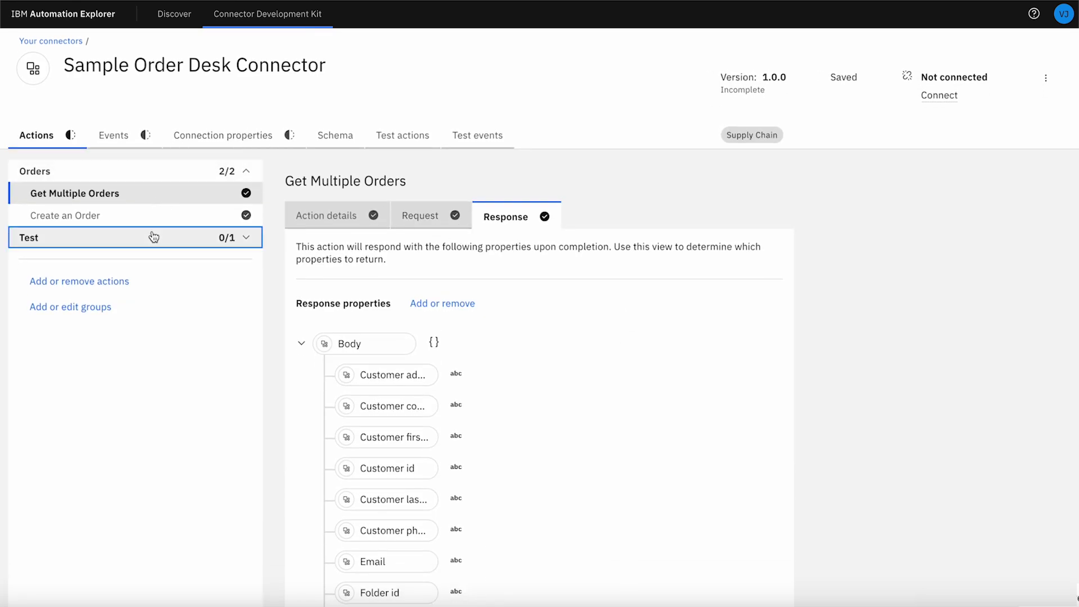
left_click(154, 253)
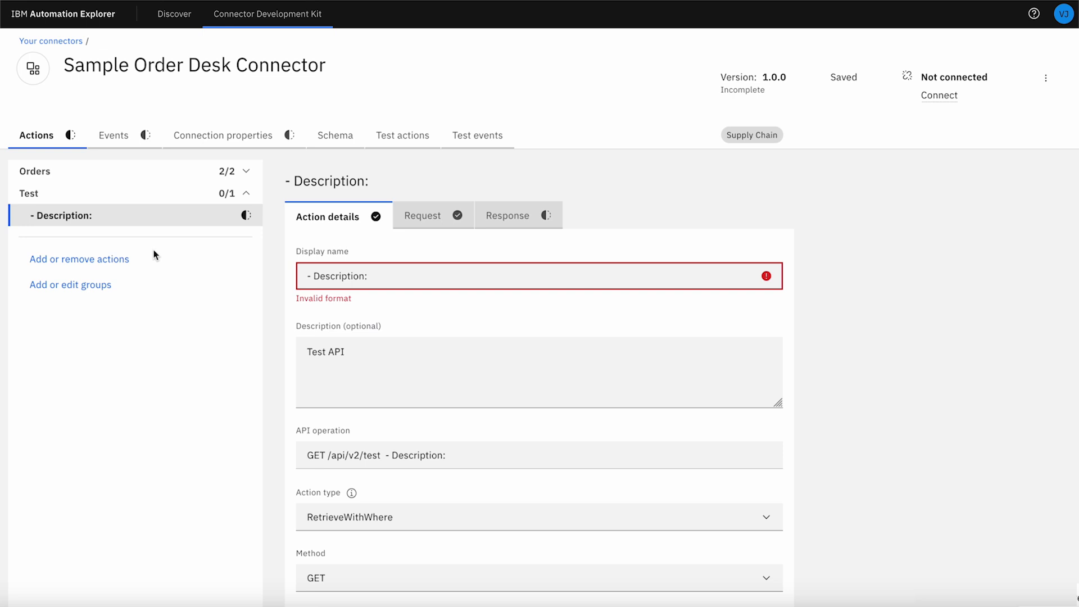
left_click(313, 276)
type("Te")
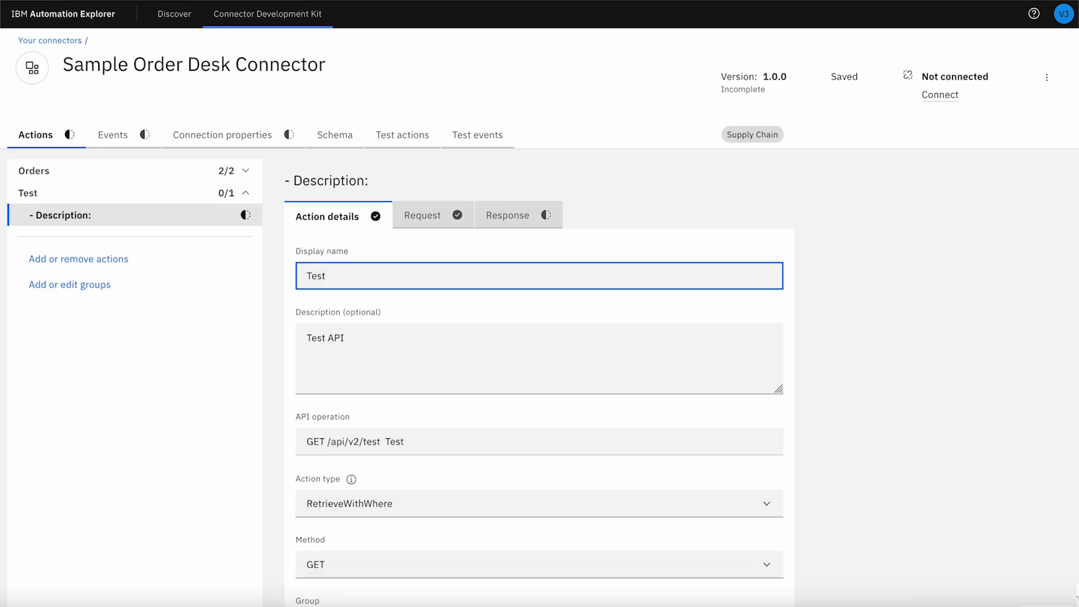
type("Action")
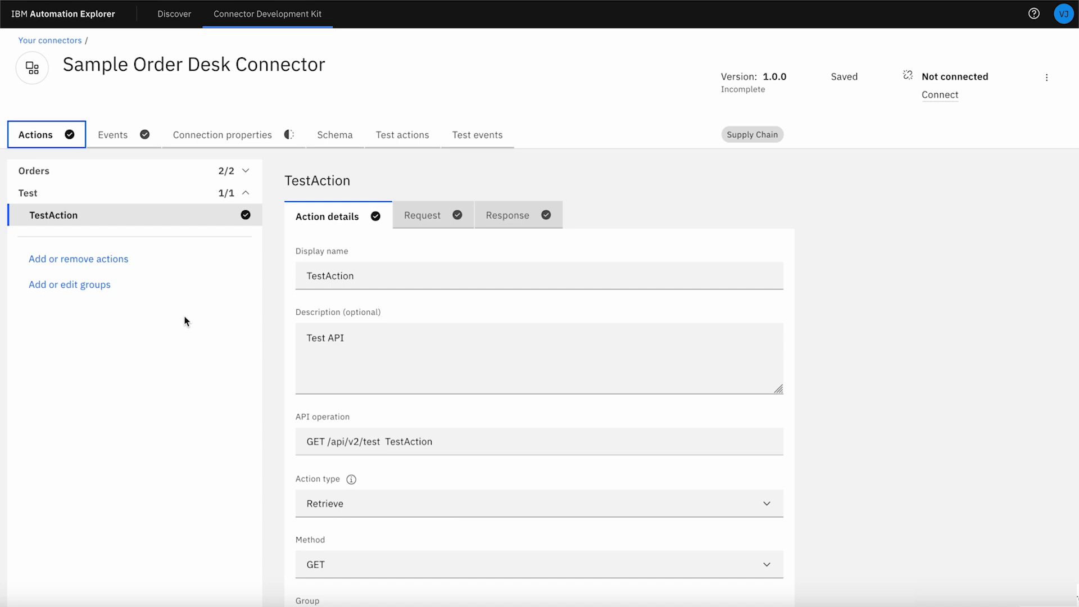
Step: Enable API key as a supported authorization type in the connection properties and disable Basic
left_click(212, 138)
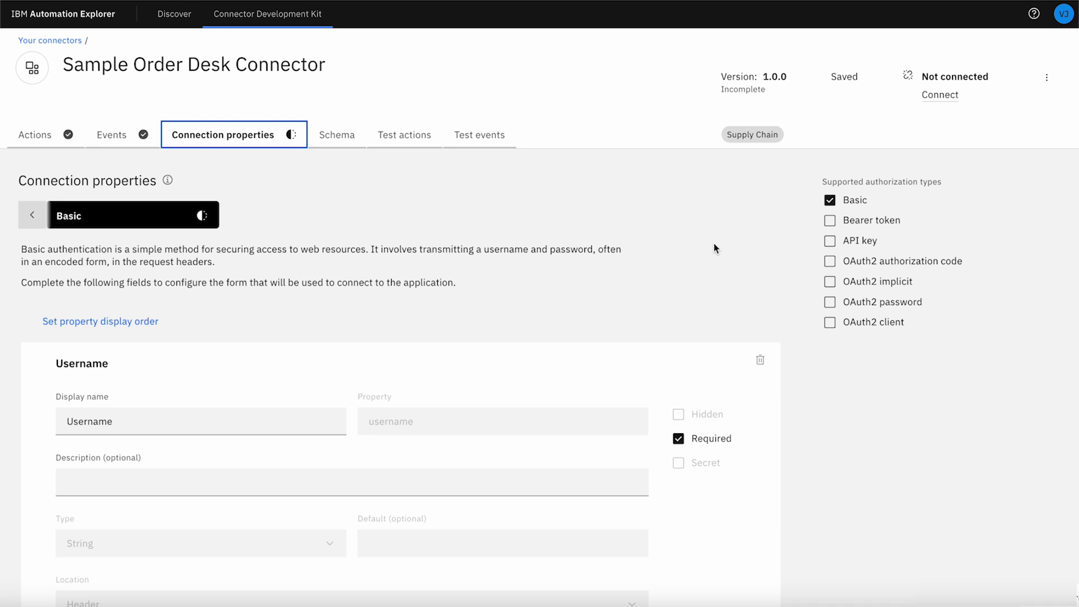
left_click(830, 241)
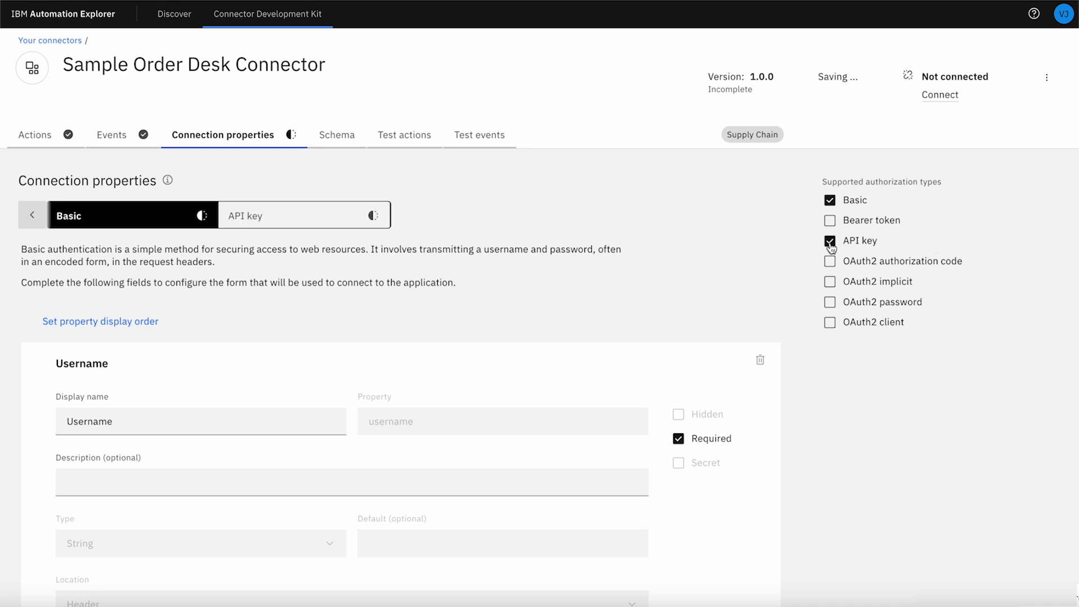
left_click(832, 203)
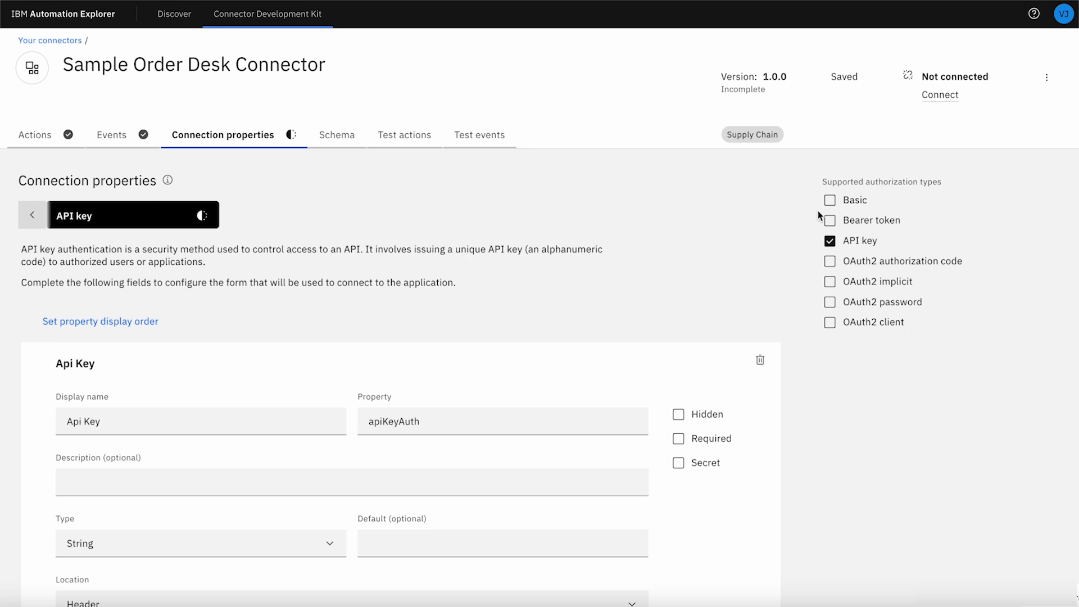
Step: Set the Api Key property name to the ORDERDESK-API-KEY header copied from the Order Desk API docs and make it required
scroll(320, 477, "down", 2)
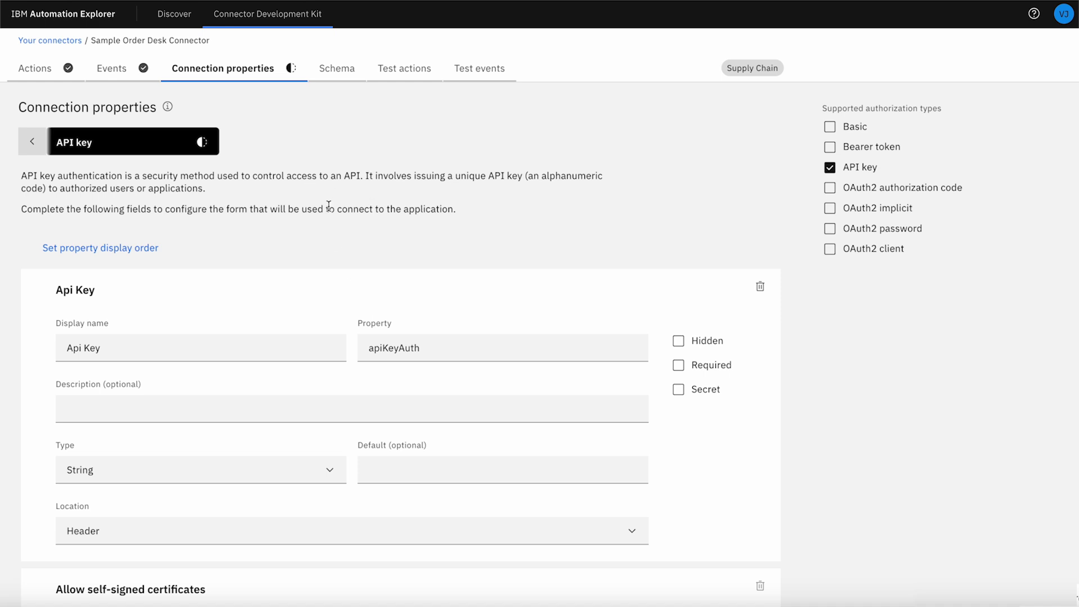
scroll(400, 207, "up", 2)
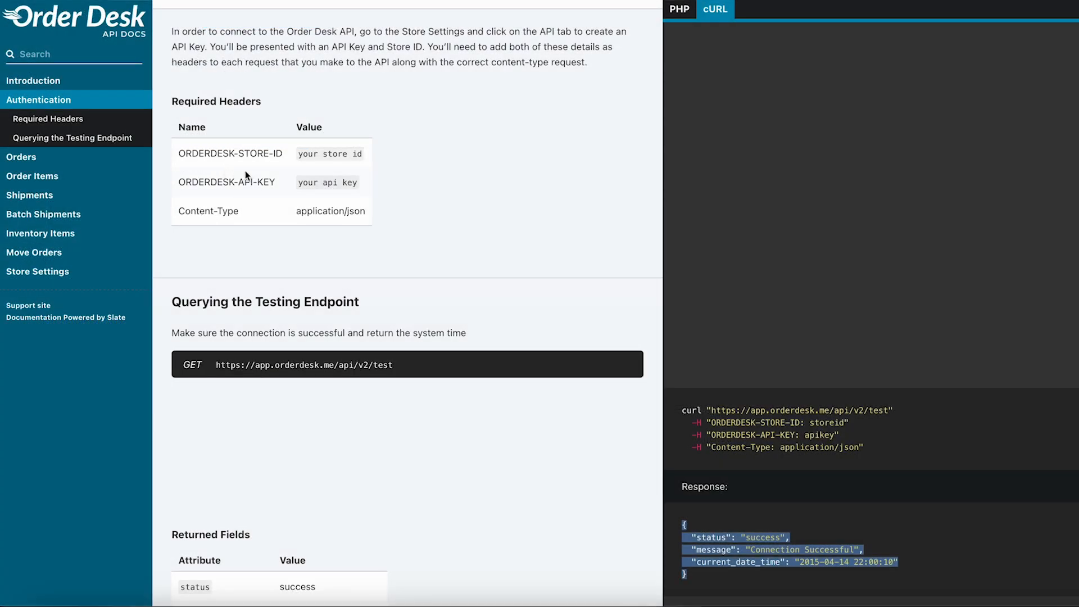
left_click(274, 181)
left_click_drag(275, 182, 176, 185)
key("ctrl+c")
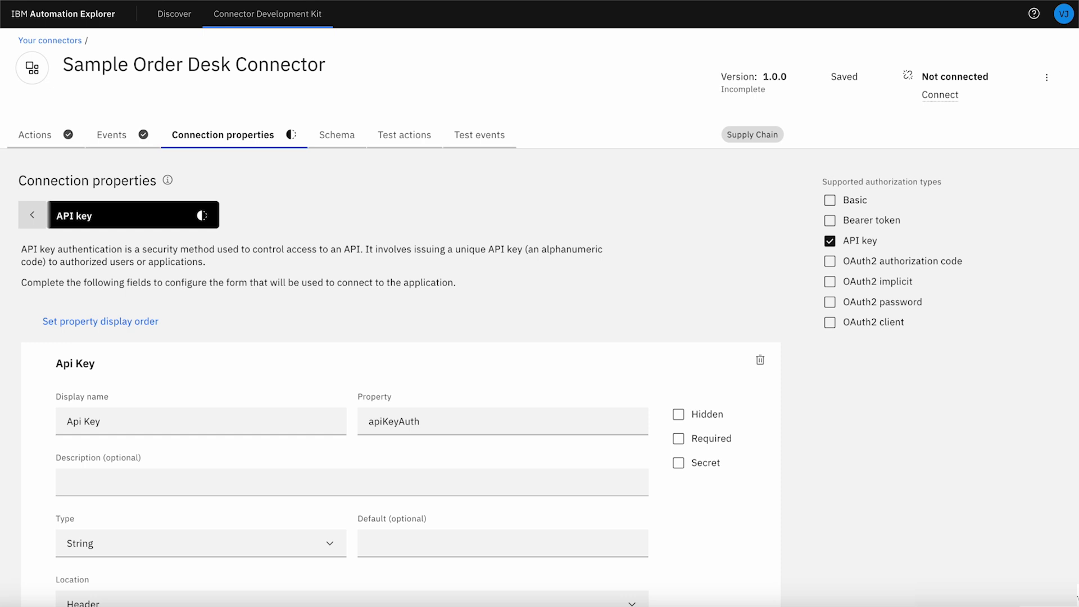
double_click(470, 424)
key("ctrl+v")
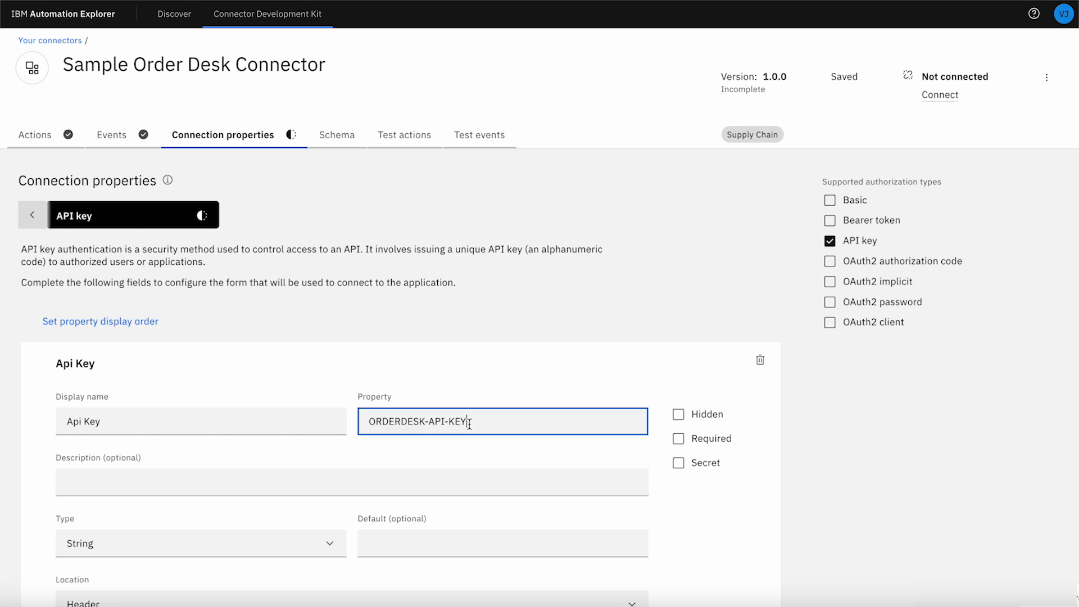
left_click(679, 440)
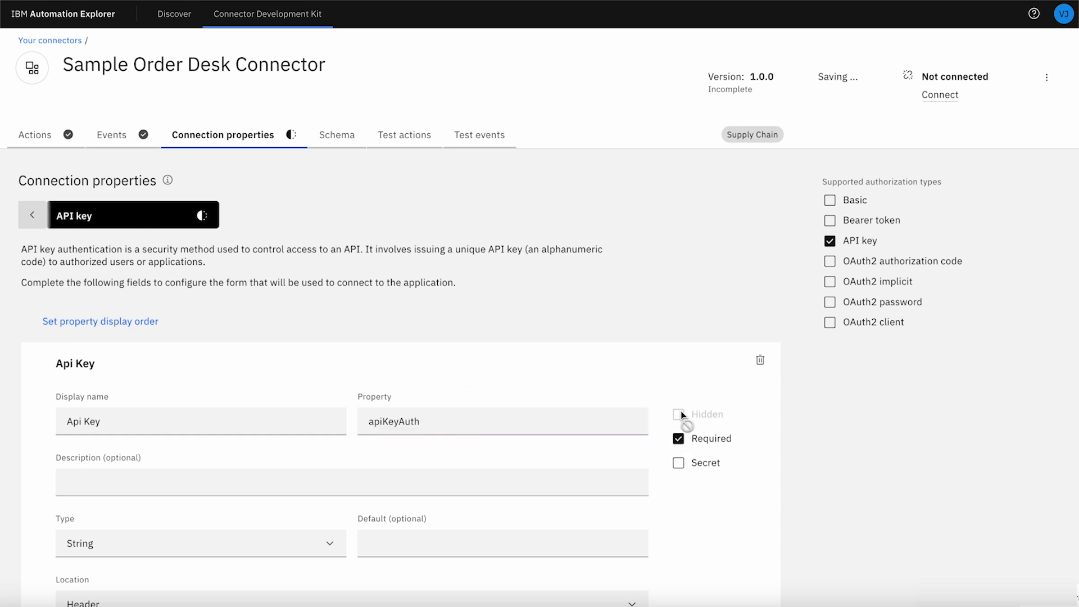
triple_click(531, 420)
key("ctrl+v")
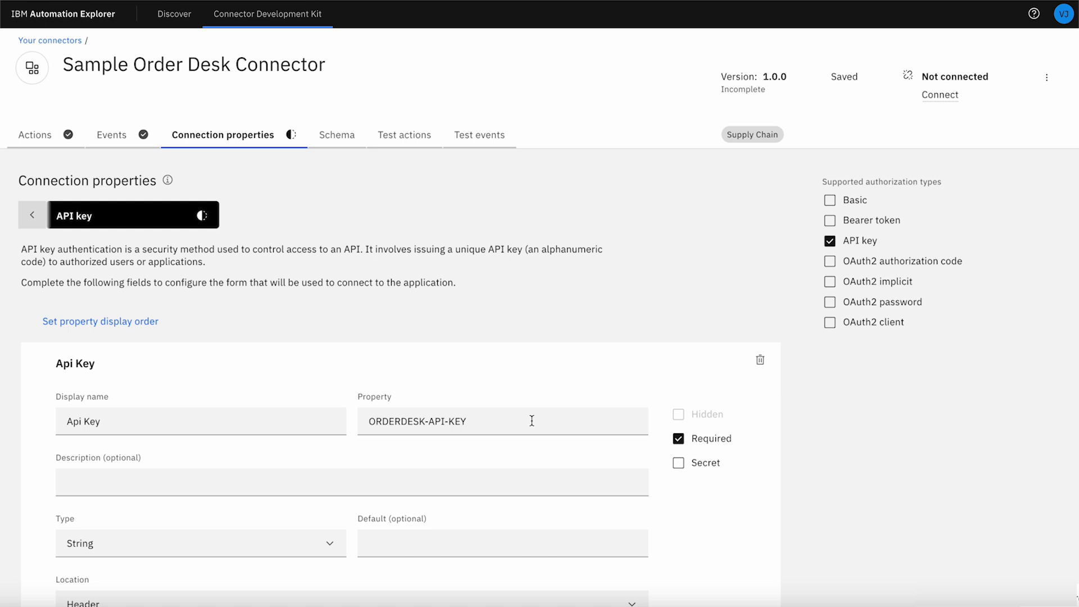
Step: Set the connection test to use the existing GET /api/v2/test action and make the Override server URL property hidden
scroll(655, 373, "down", 10)
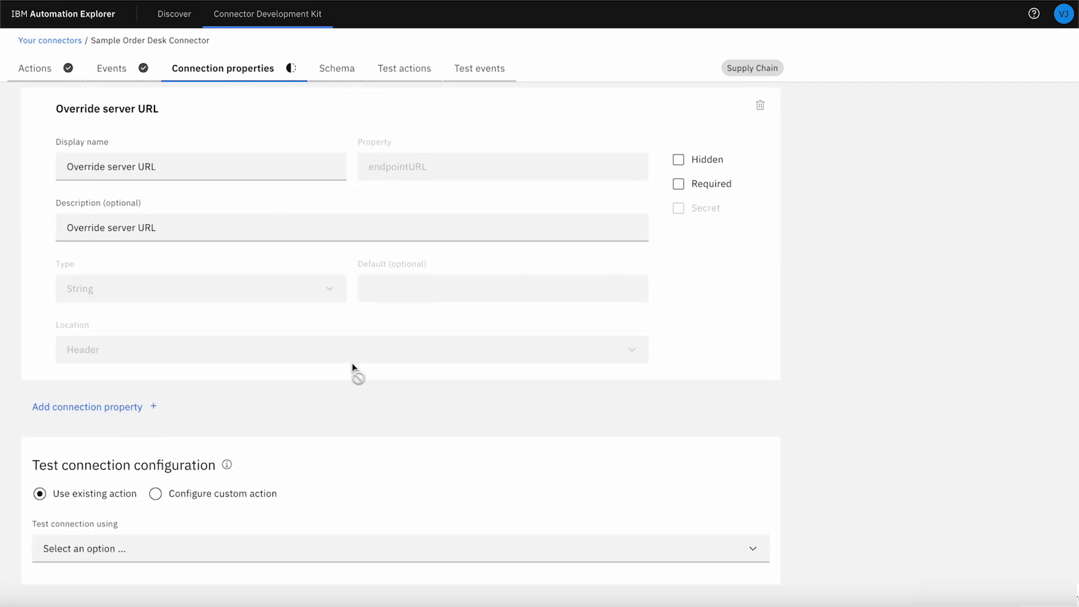
left_click(206, 542)
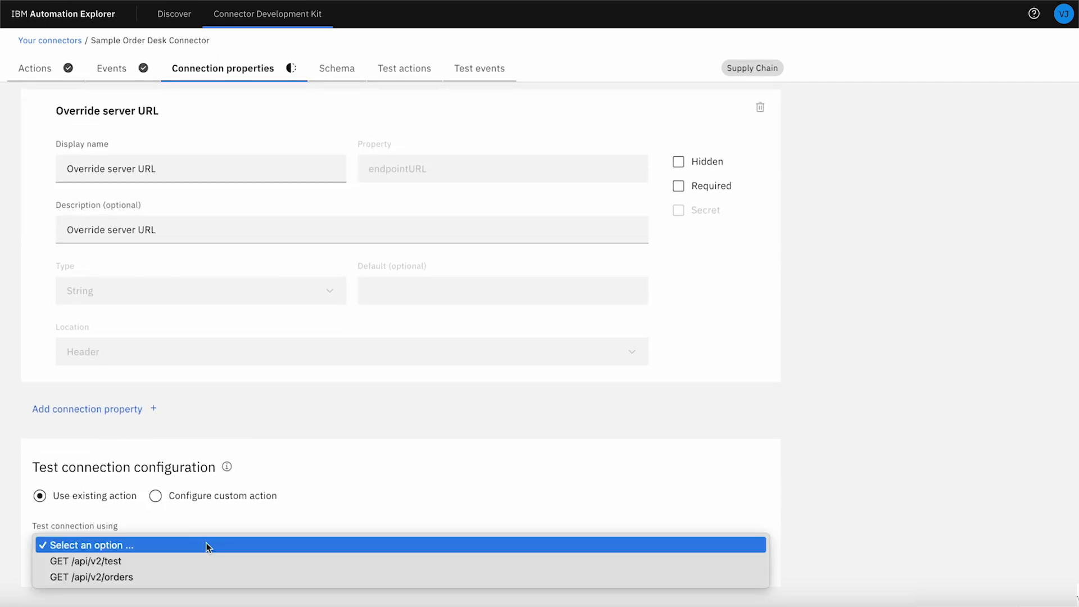
left_click(182, 563)
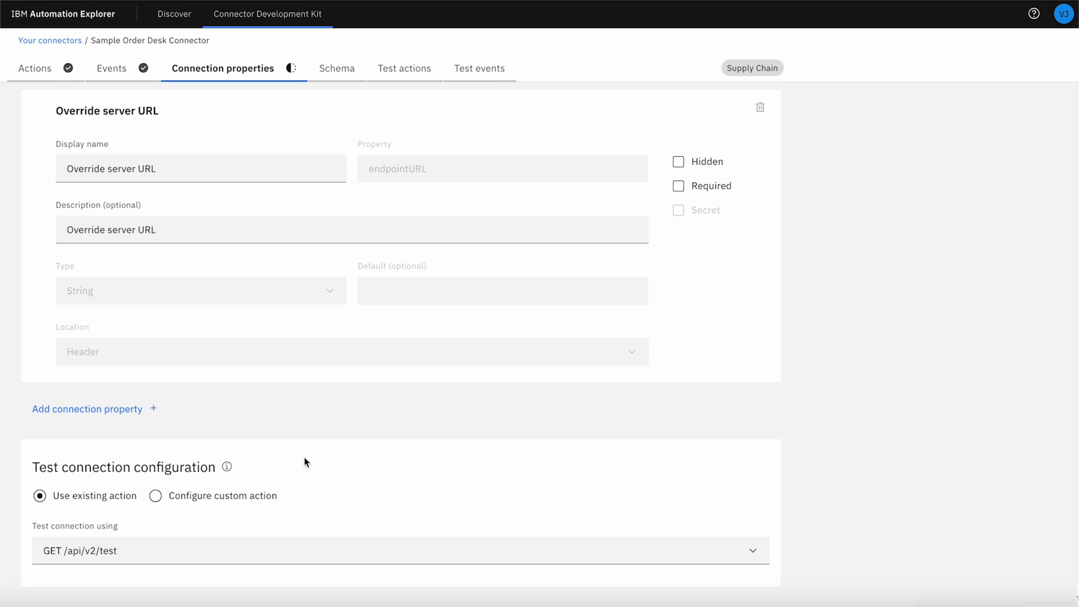
Step: Add a connection property named Store ID with the property ORDERDESK-STORE-ID copied from the Order Desk API docs
left_click(72, 412)
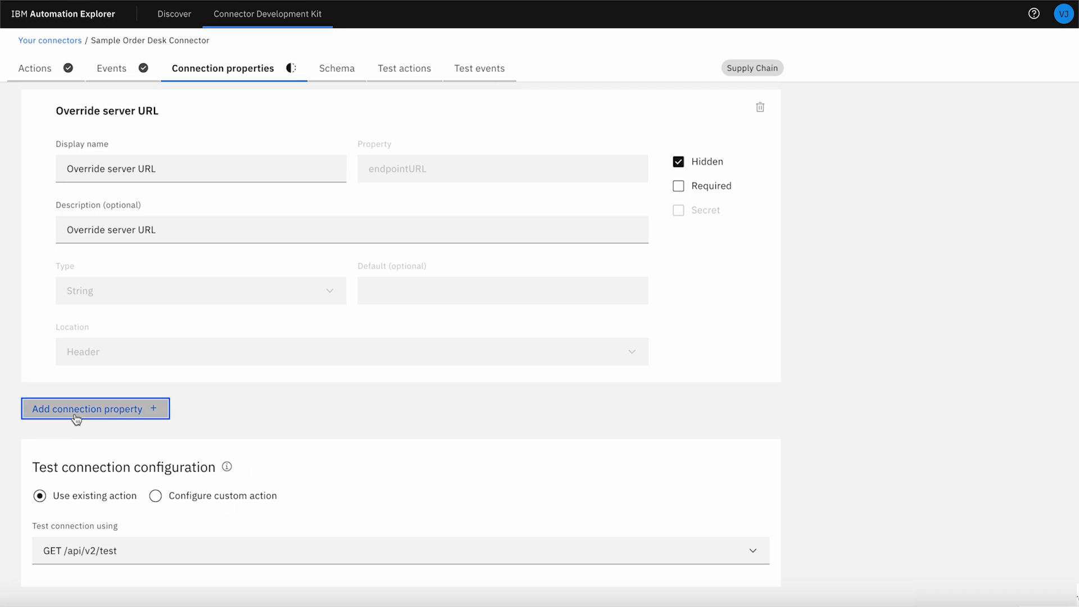
scroll(180, 420, "down", 3)
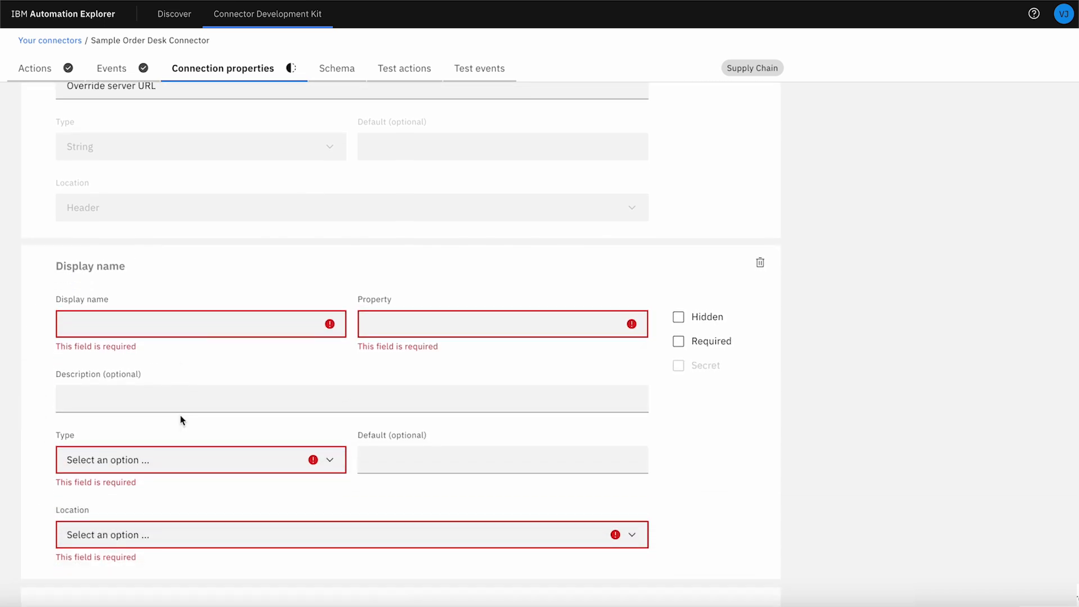
left_click(209, 333)
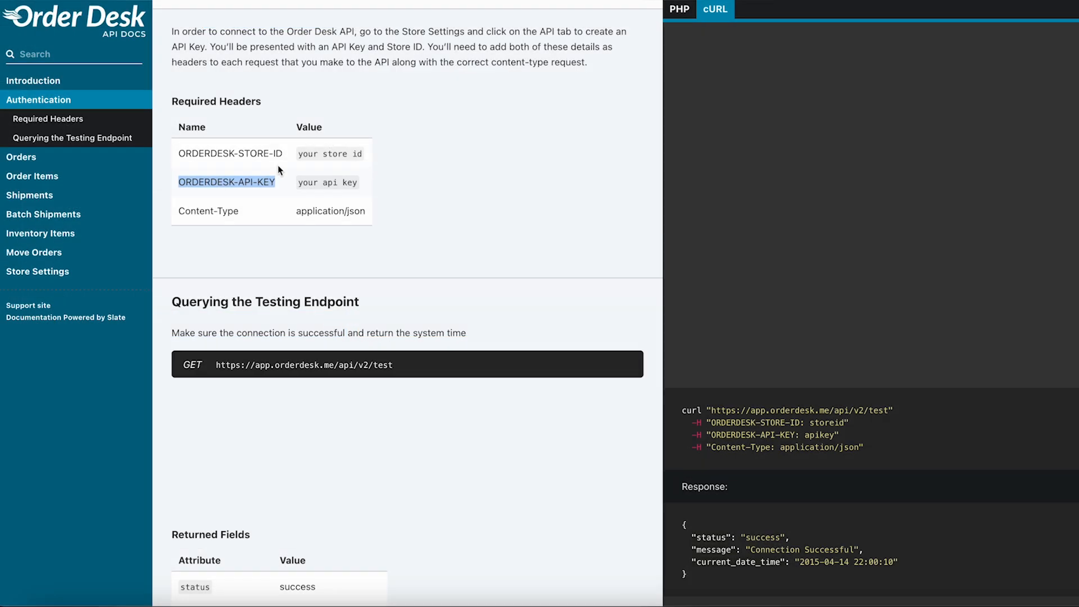
left_click_drag(284, 154, 178, 154)
key("ctrl+c")
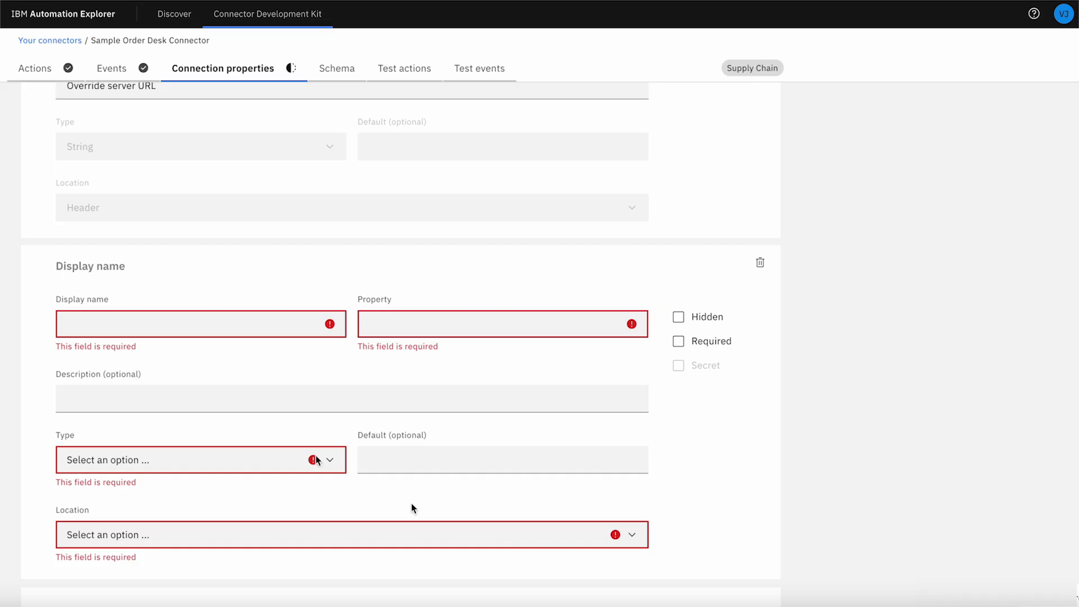
left_click(169, 321)
type("Store ID")
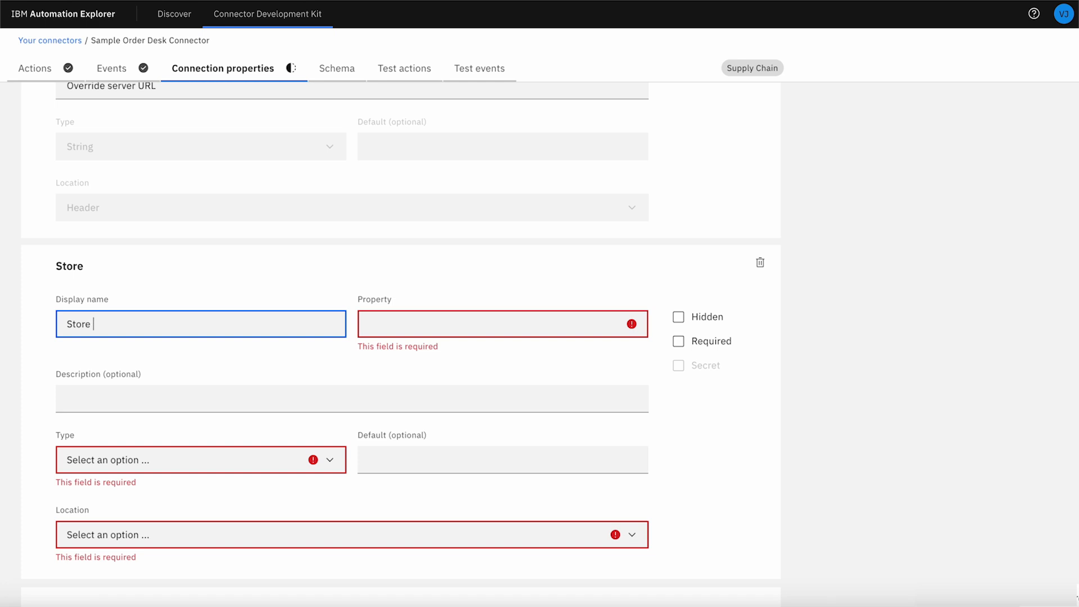
left_click(457, 319)
key("ctrl+v")
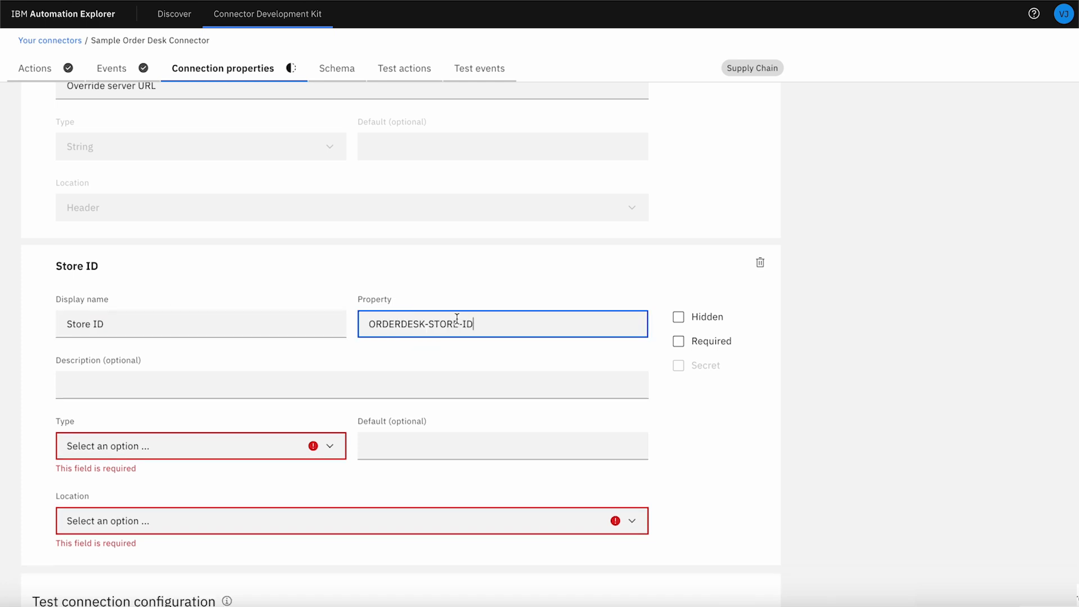
Step: Set the Store ID property's type to String and location to Header, and make it required
key("Tab")
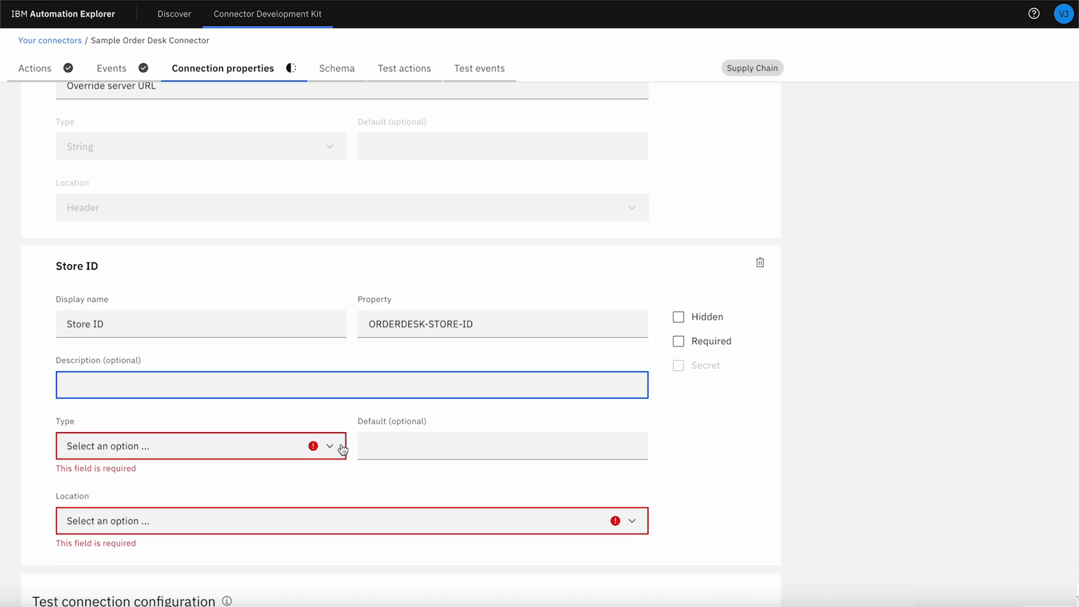
left_click(336, 446)
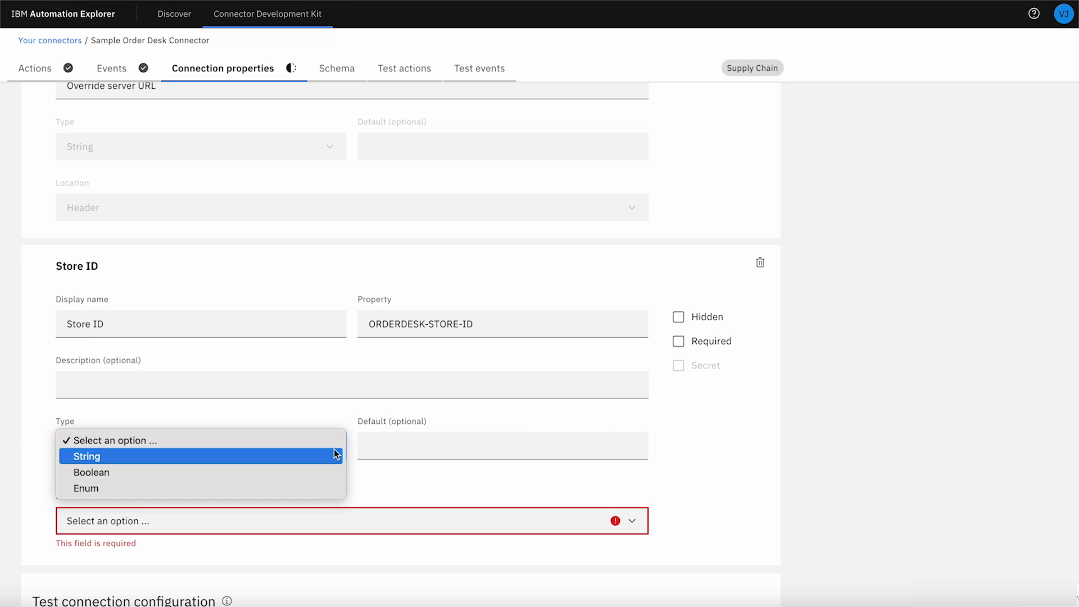
left_click(334, 455)
left_click(303, 501)
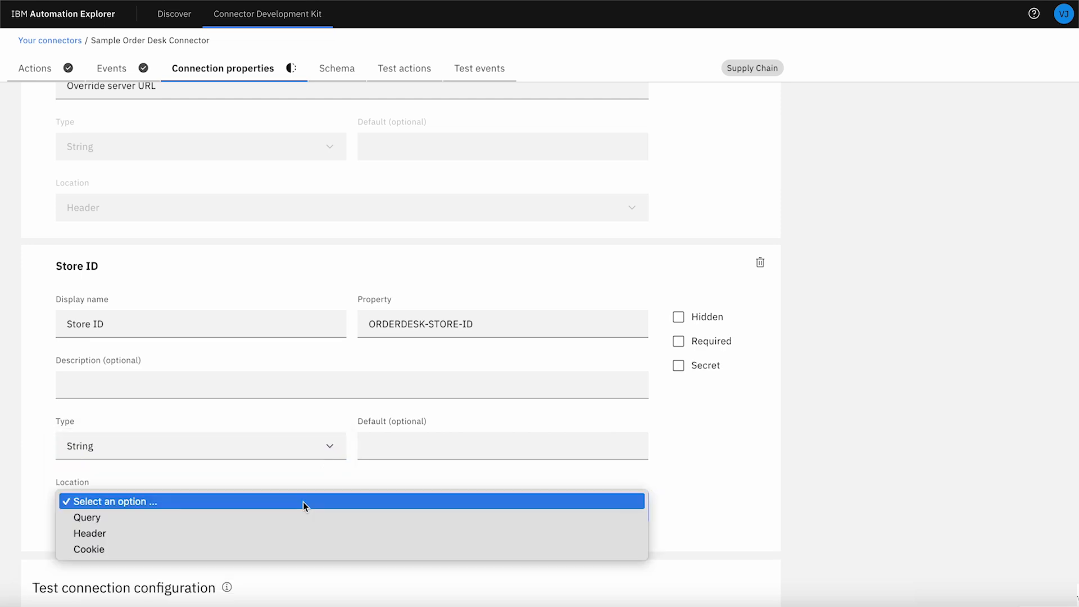
left_click(294, 533)
scroll(256, 479, "down", 3)
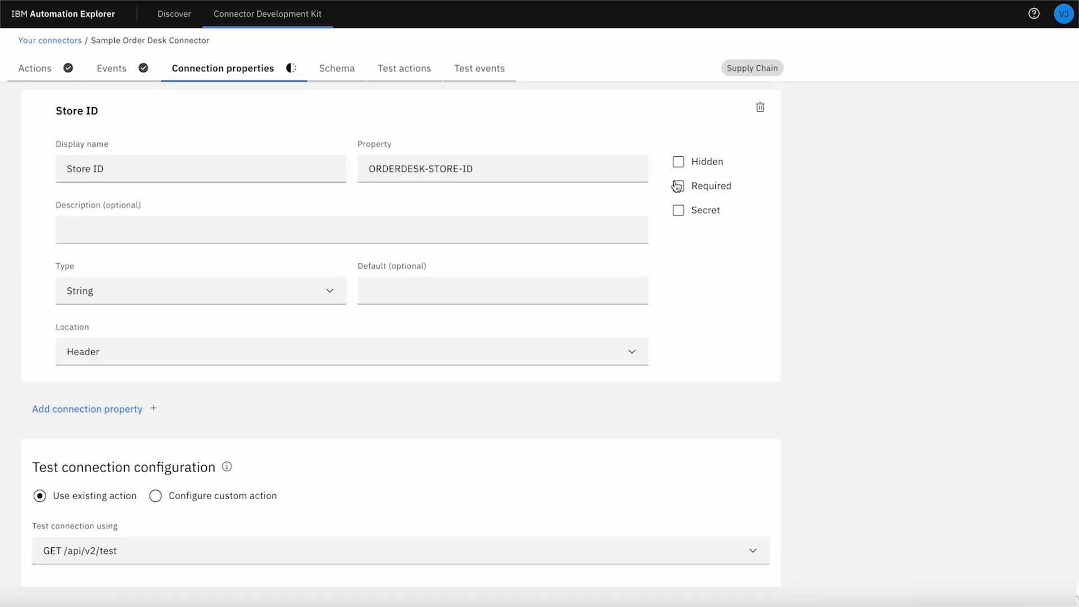
left_click(678, 186)
Step: Connect to Sample Order Desk Connector with API KEY authorization, entering the API key and the store ID
scroll(589, 298, "up", 10)
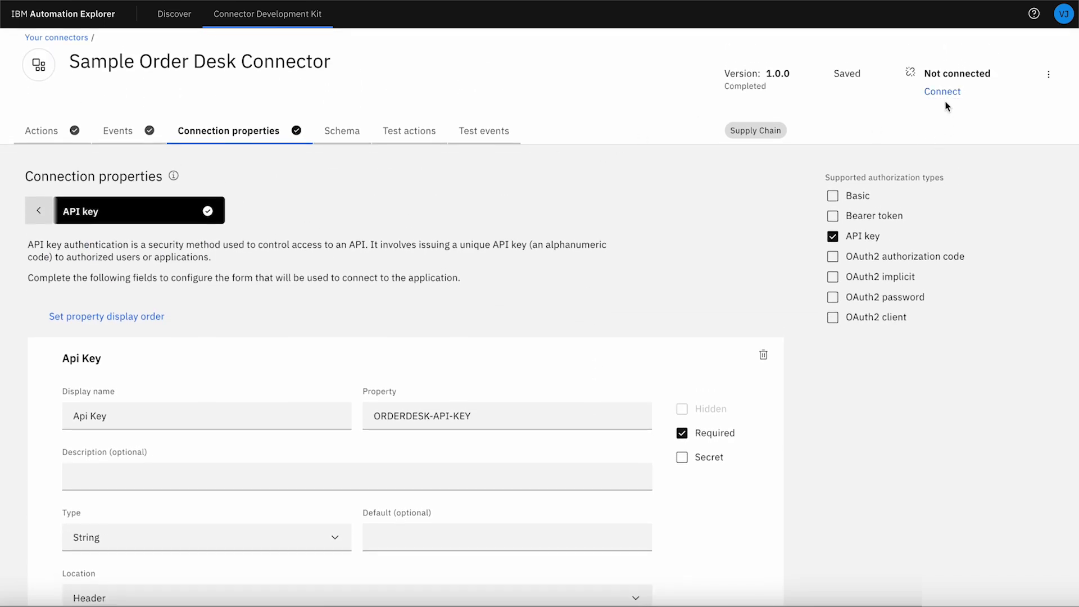
left_click(947, 92)
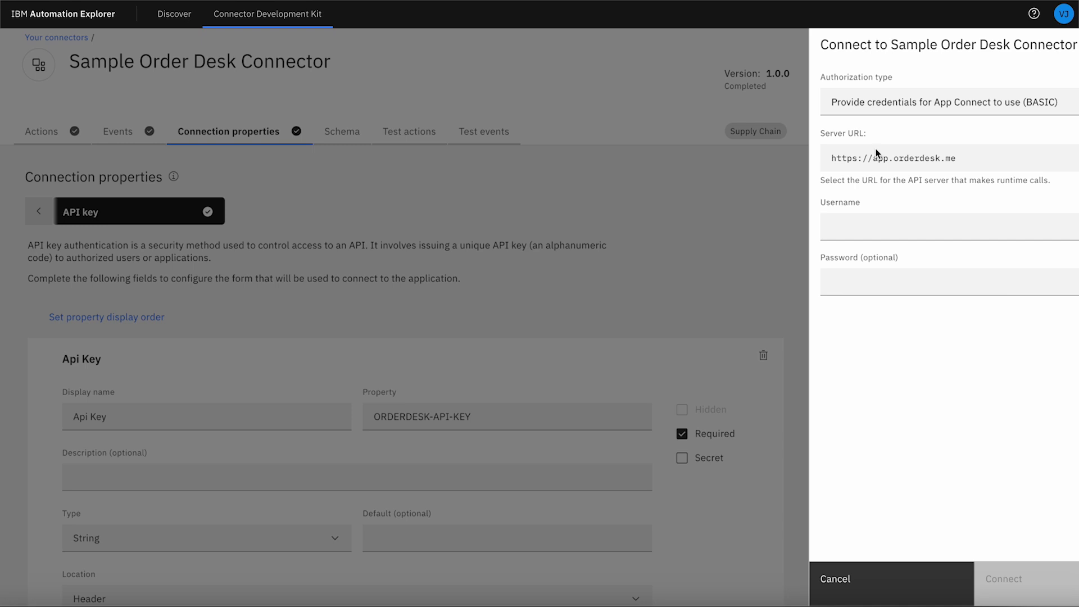
left_click(1056, 103)
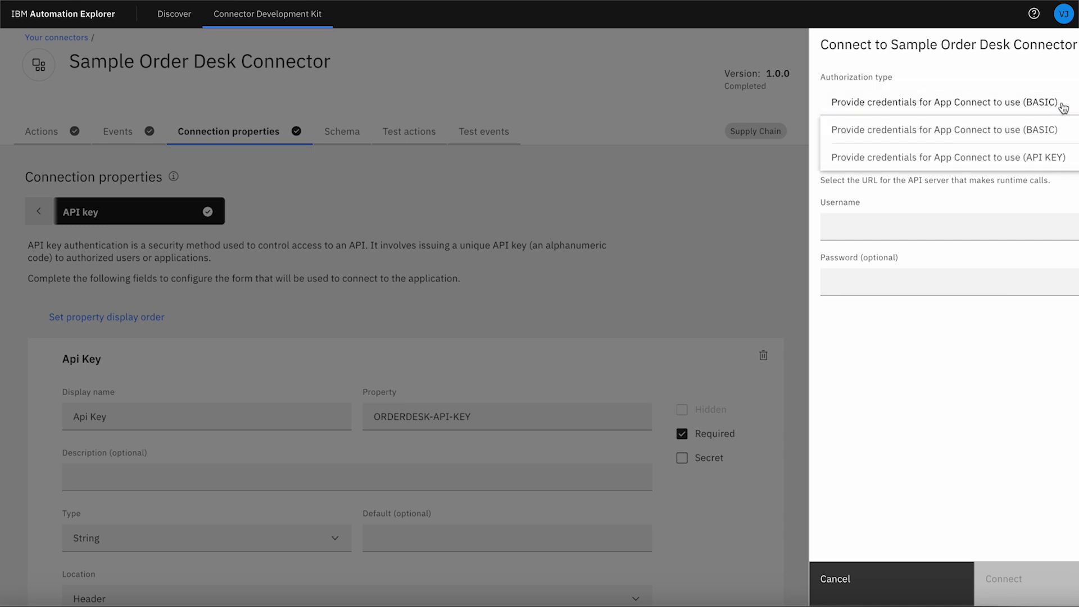
left_click(1040, 155)
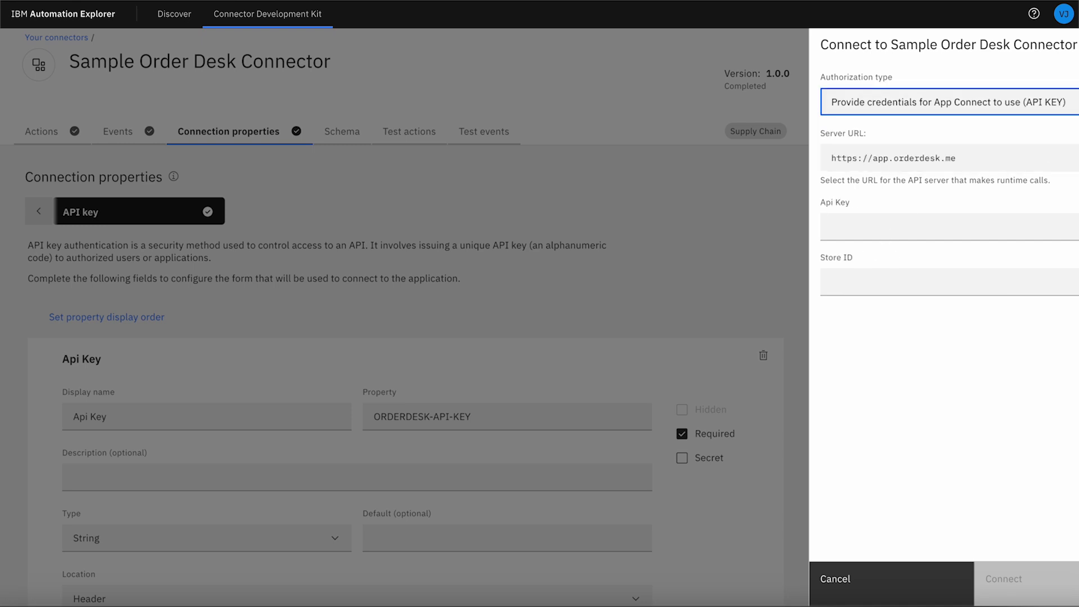
left_click(858, 216)
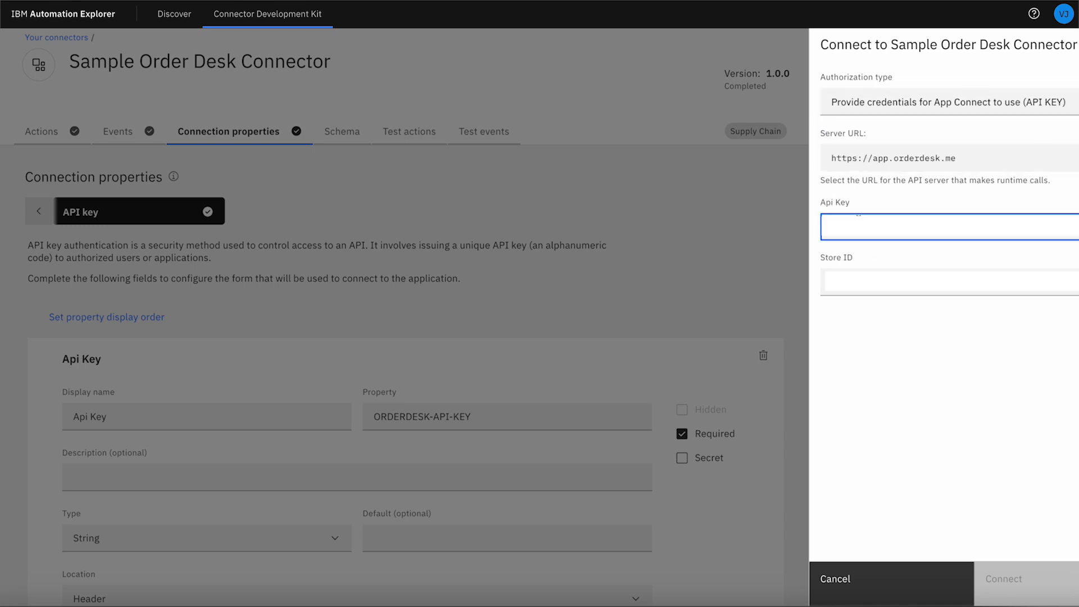
left_click(839, 273)
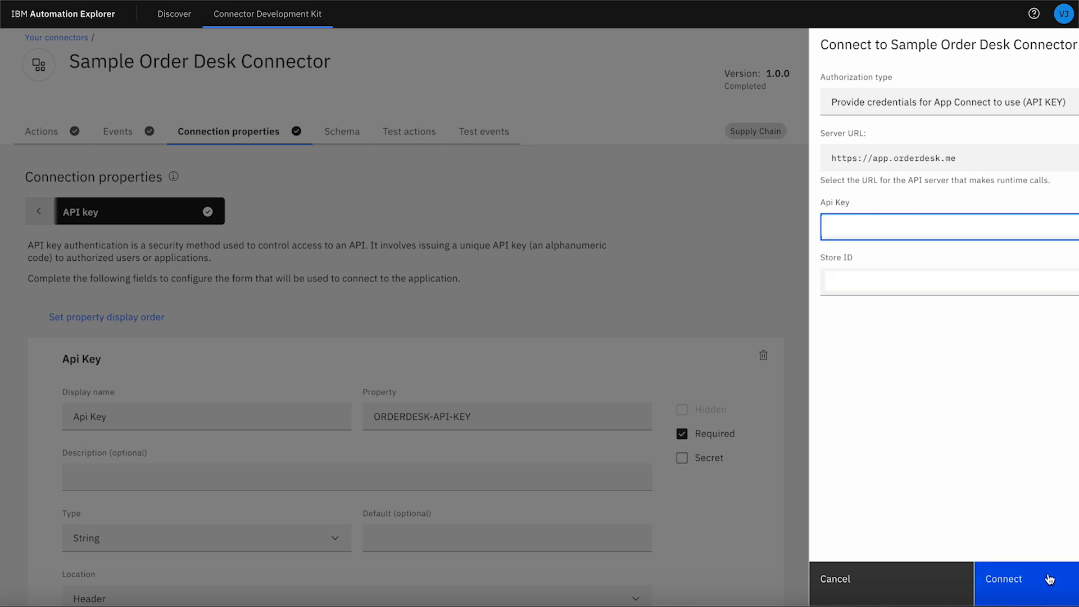
left_click(1048, 579)
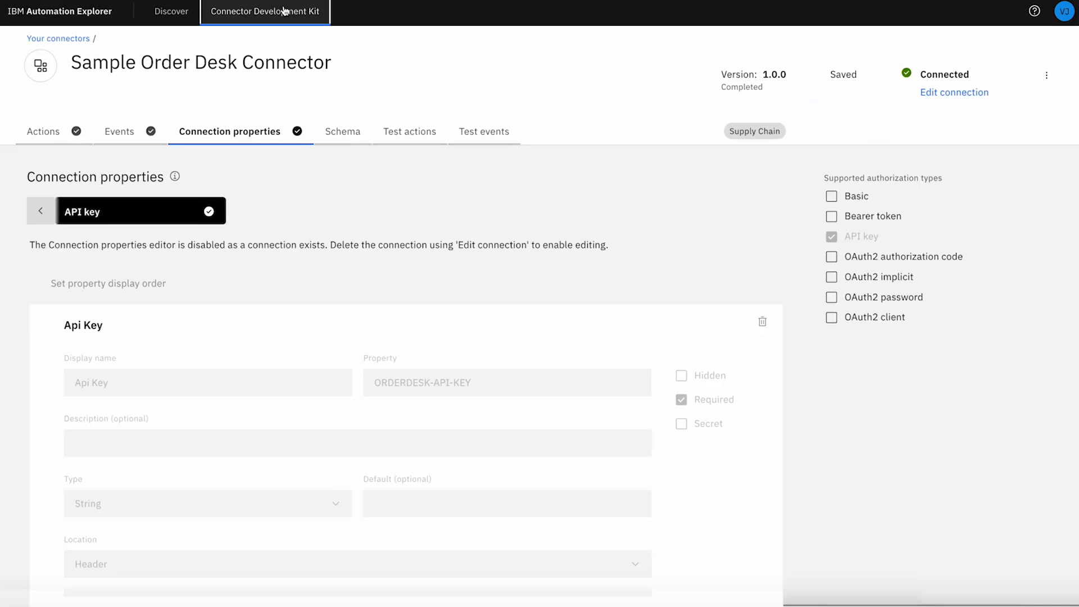
Step: Return to the list of your connectors and download the Sample Order Desk Connector
left_click(285, 11)
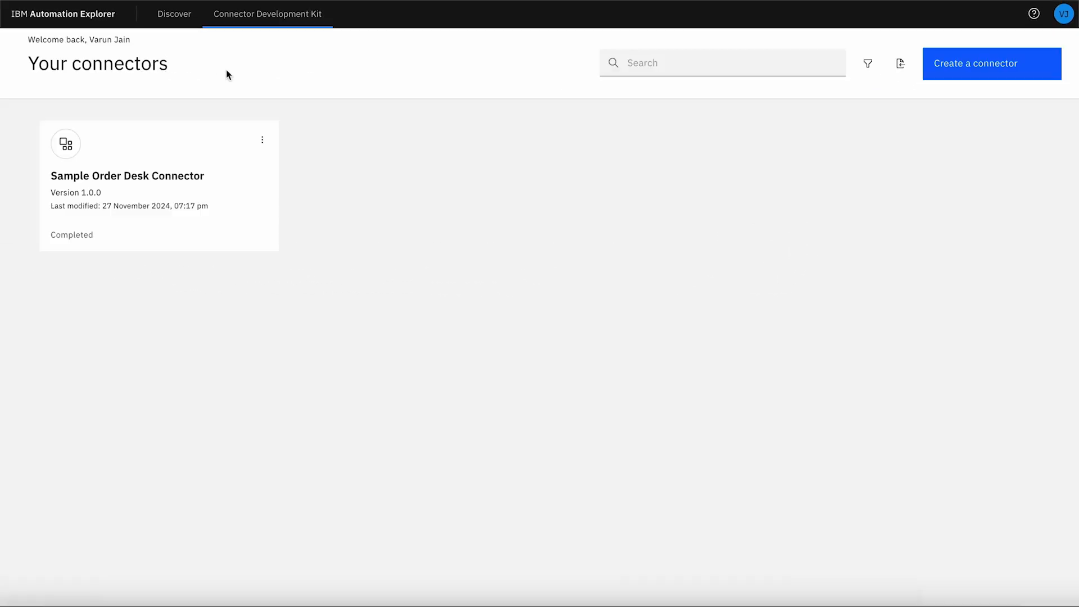
left_click(261, 141)
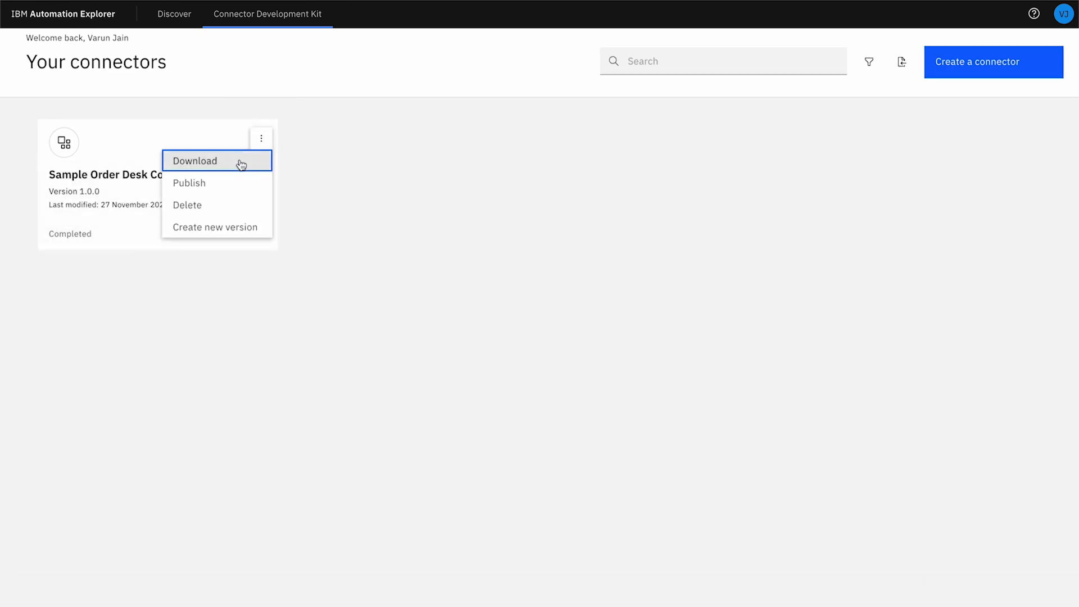
left_click(241, 163)
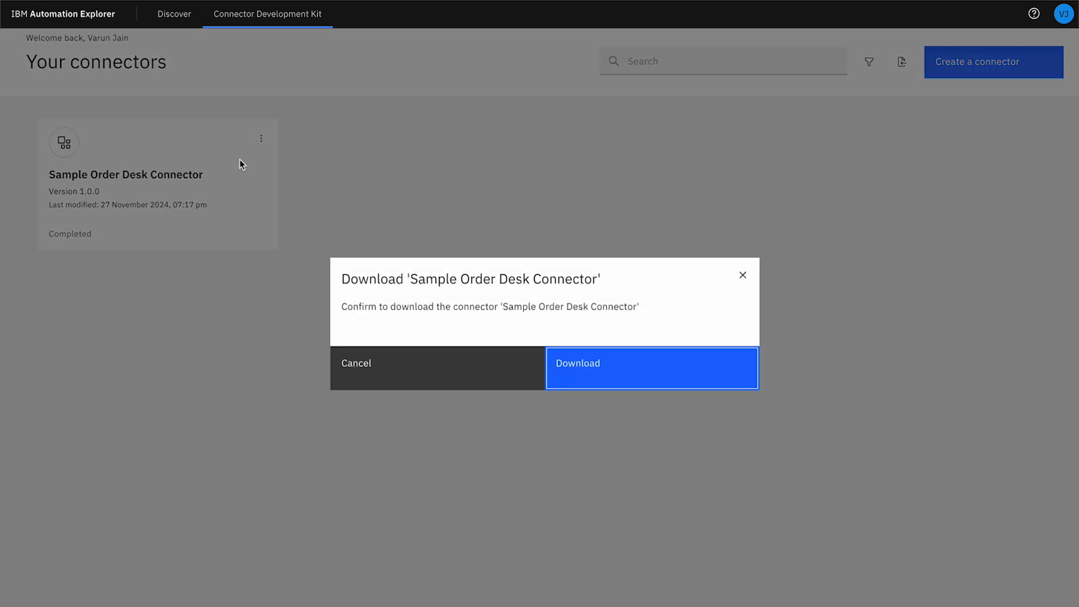
left_click(575, 374)
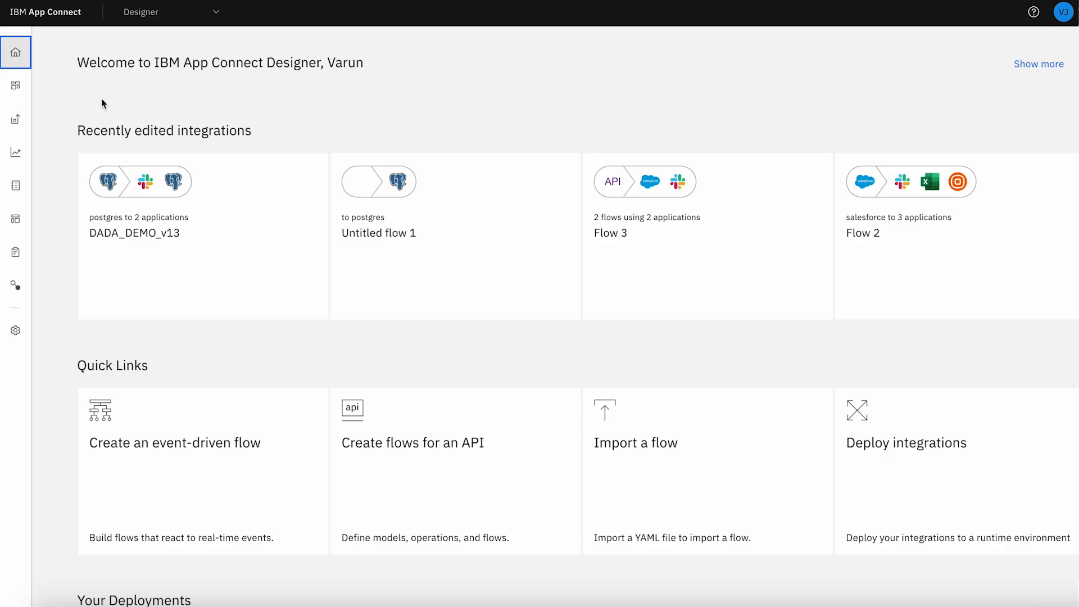
Step: Switch to IBM App Connect Designer and import the community connector file Sample Order Desk Connector - Connector(2).car into the catalog
left_click(23, 185)
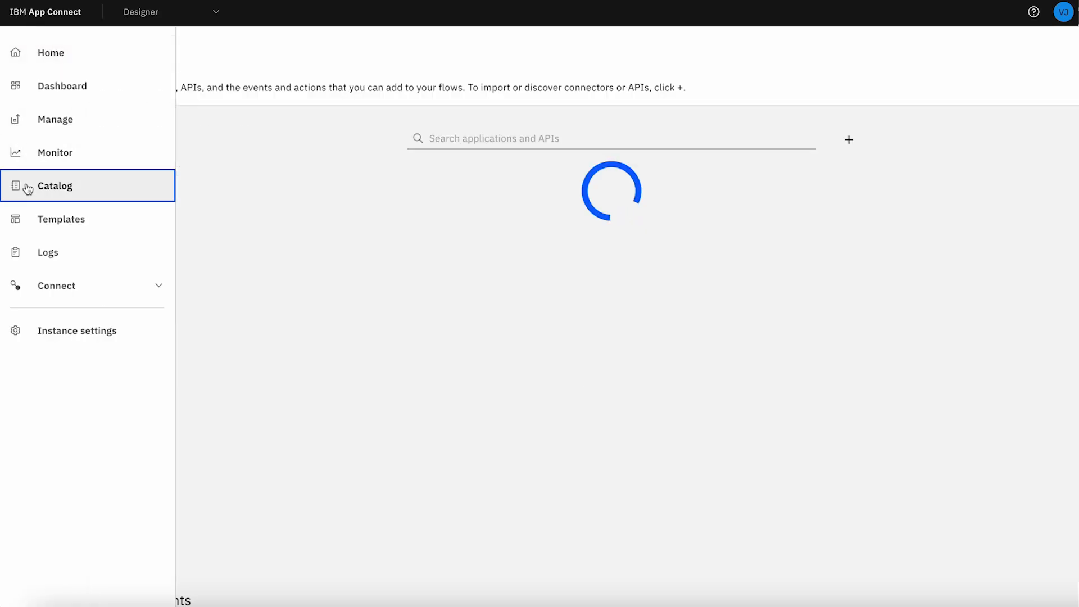
left_click(847, 137)
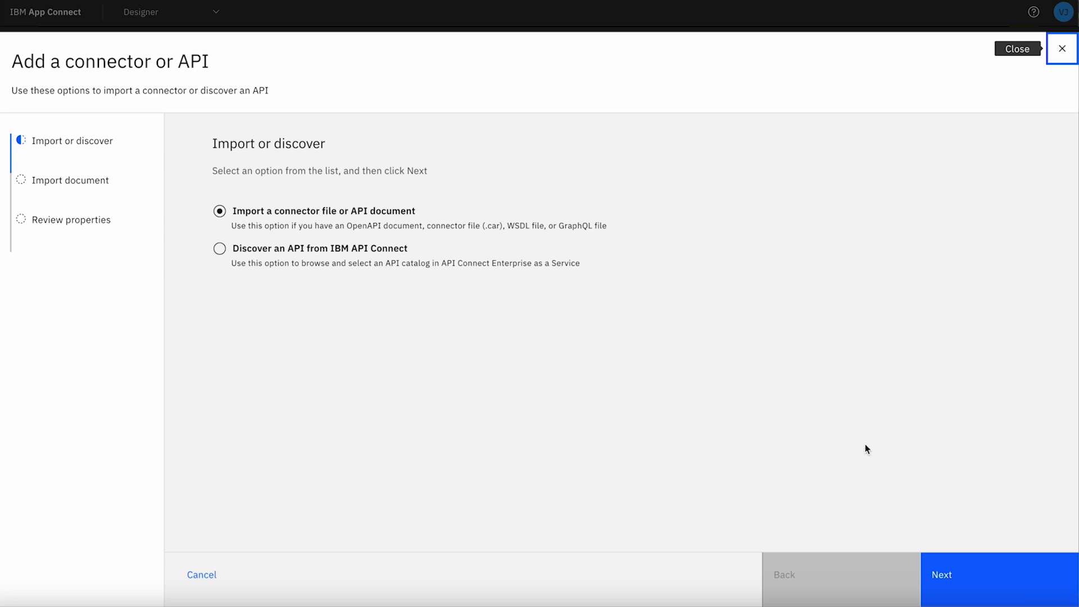
left_click(1000, 586)
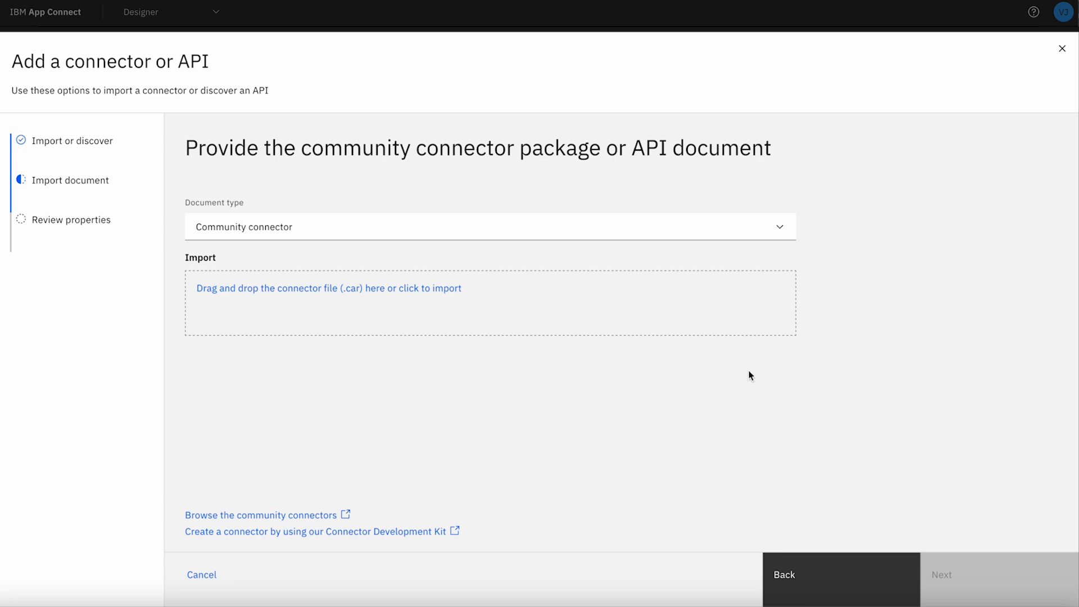
left_click(364, 295)
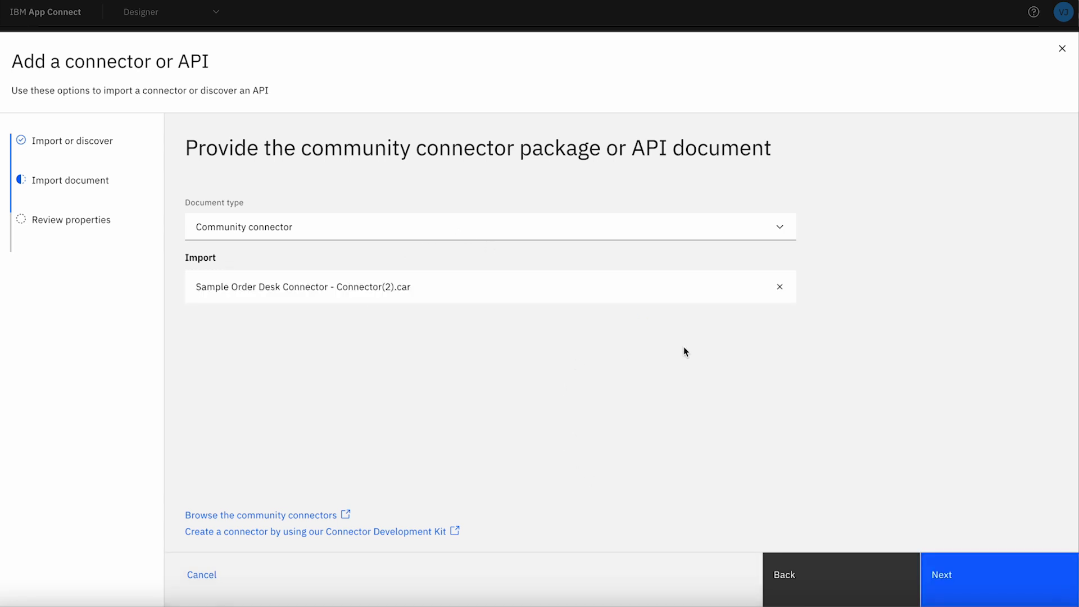
left_click(980, 585)
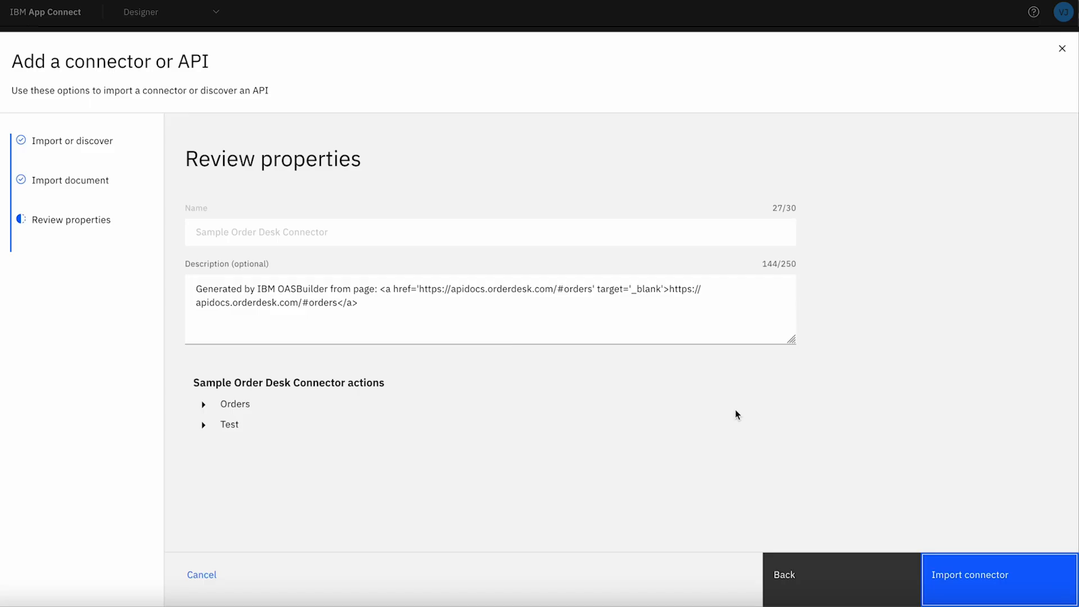
left_click(964, 571)
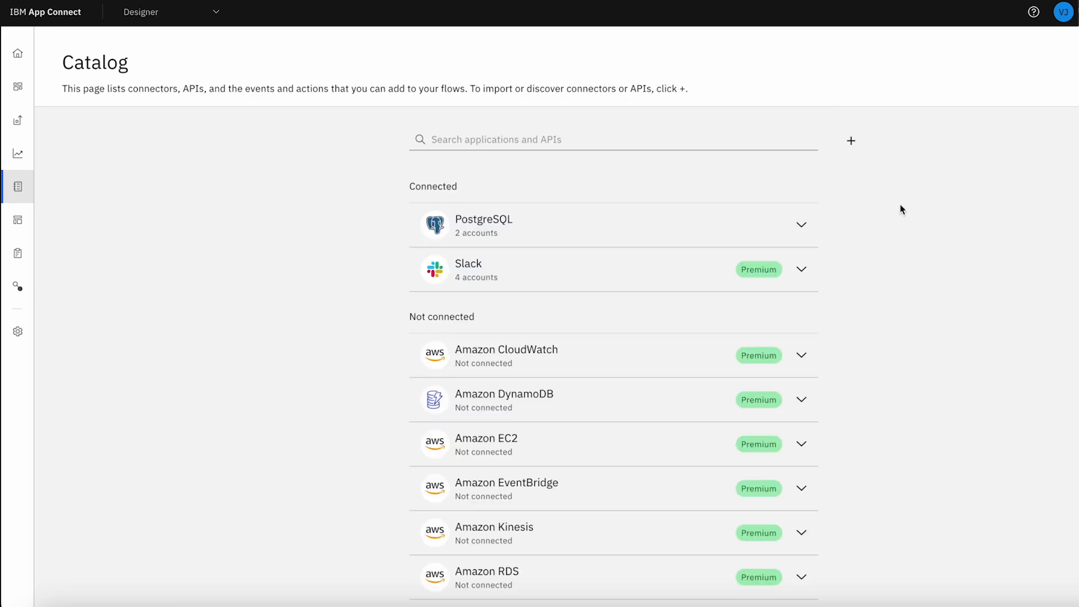
Step: Find the Sample Order Desk Connector in the catalog and connect it with API KEY authorization, entering the API key and the store ID
left_click(626, 135)
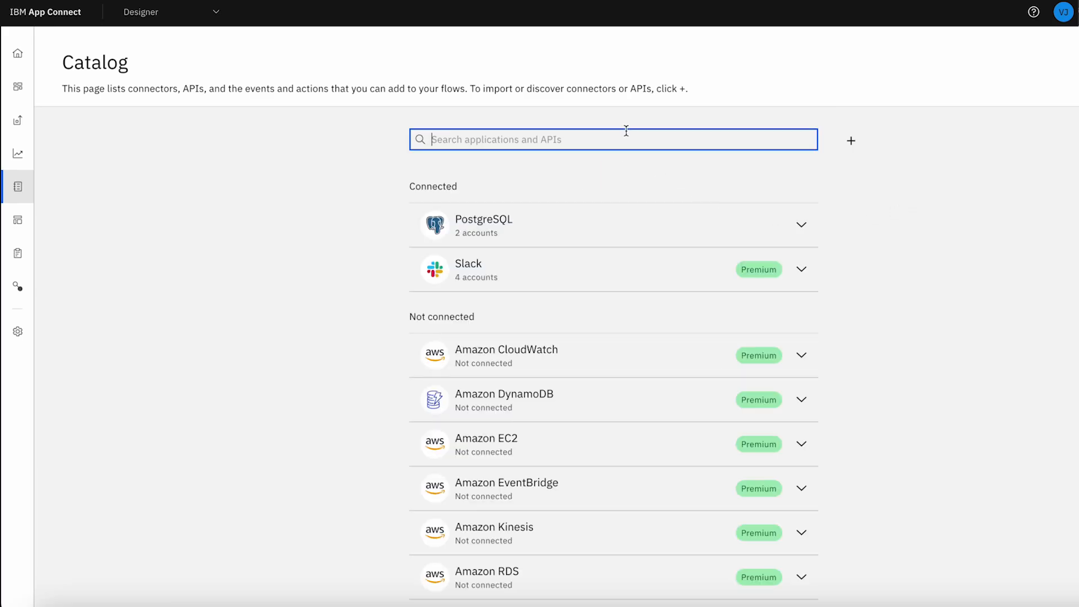
type("order des")
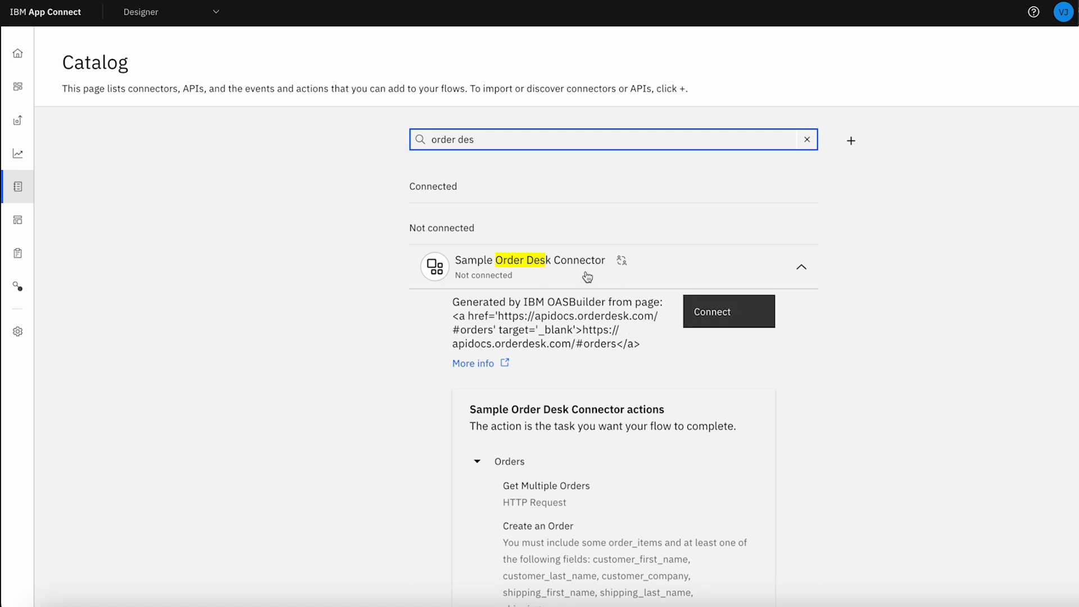
left_click(702, 313)
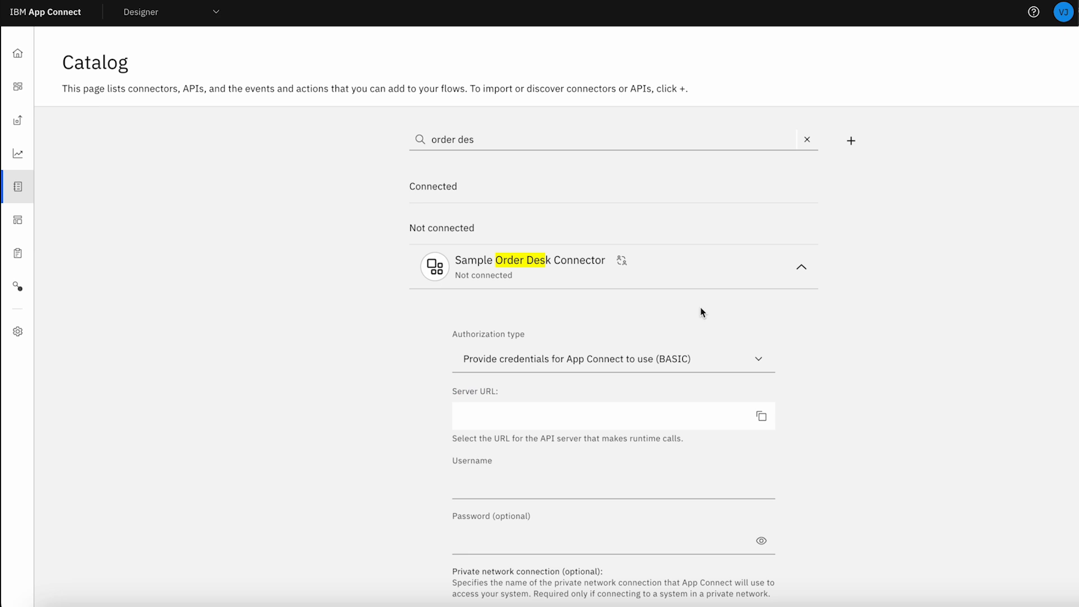
scroll(612, 370, "down", 3)
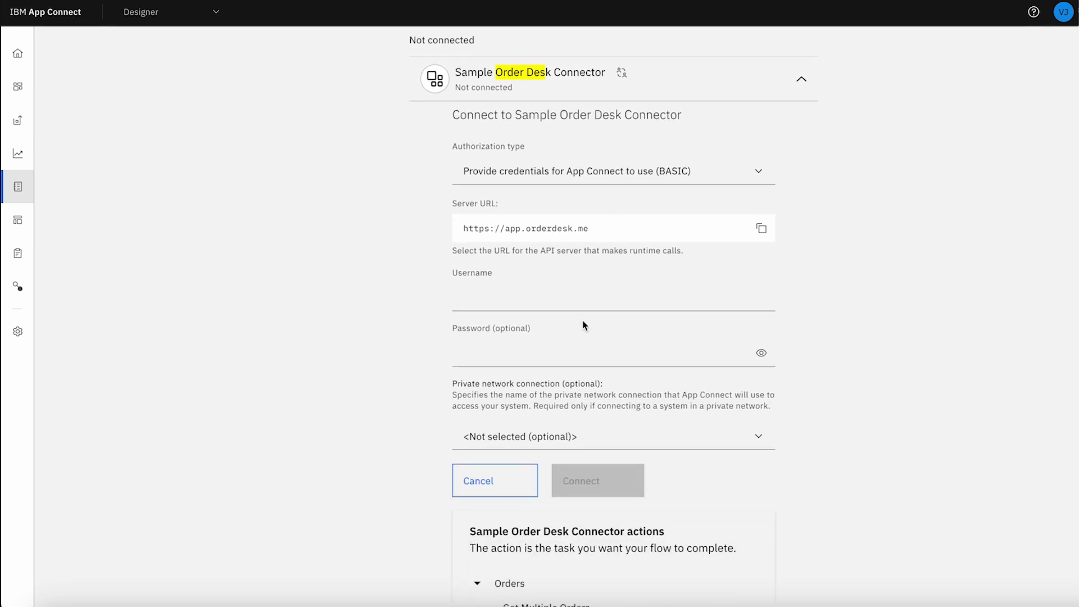
left_click(676, 181)
left_click(665, 225)
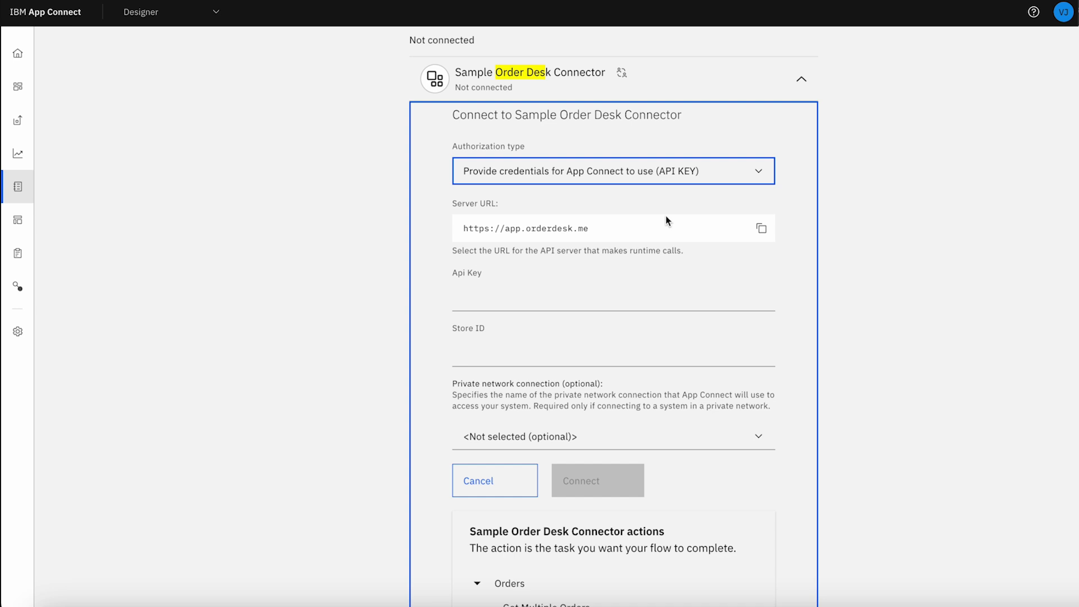
left_click(582, 352)
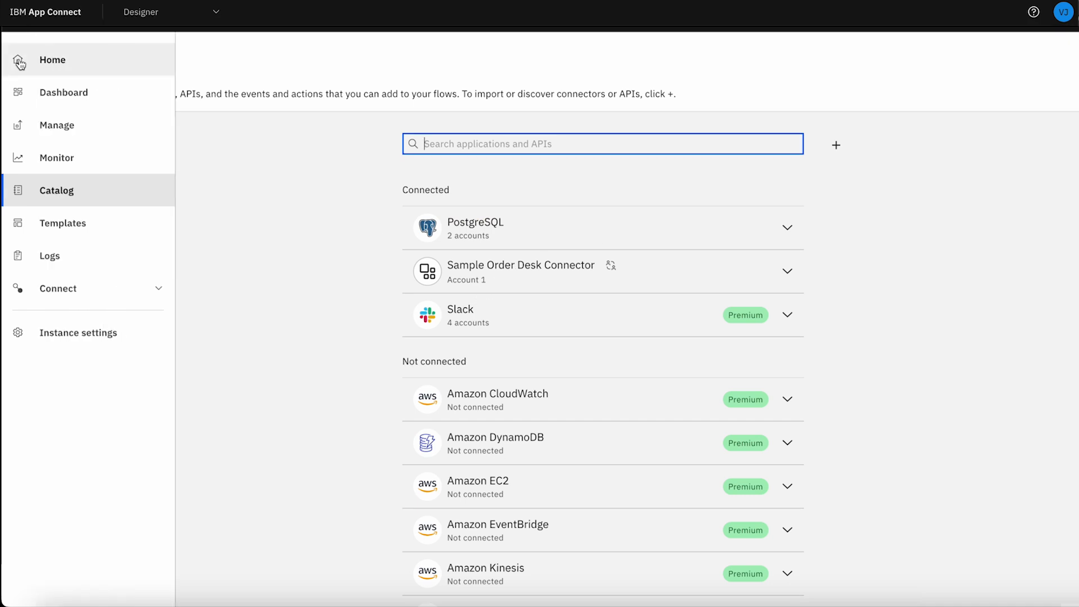
Step: Create an event-driven flow and expand the Sample Order Desk Connector's Orders actions for the node after the starting event
left_click(20, 63)
left_click(197, 471)
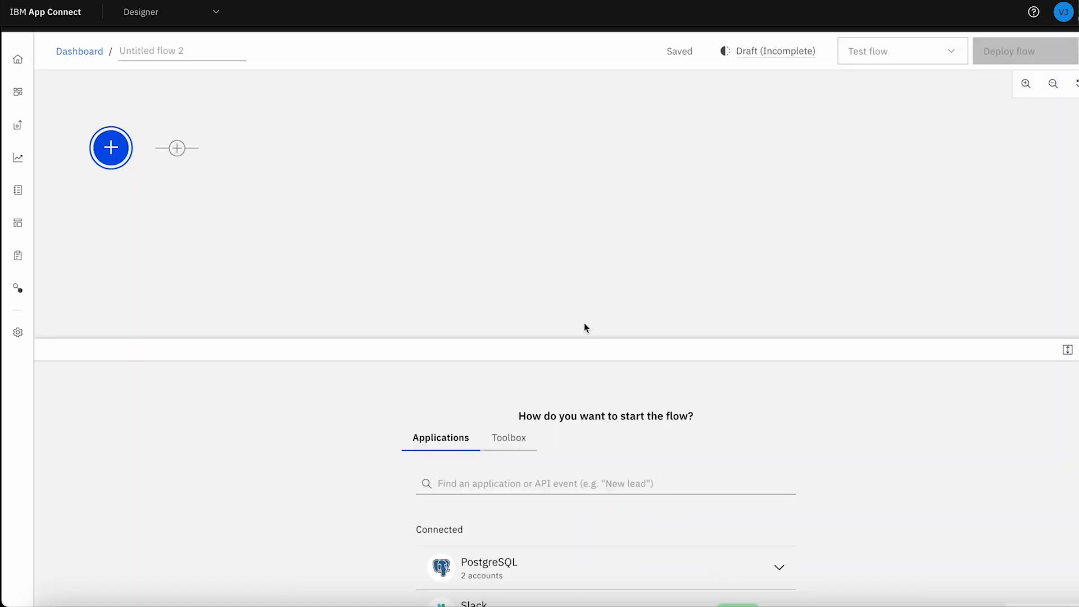
left_click(177, 148)
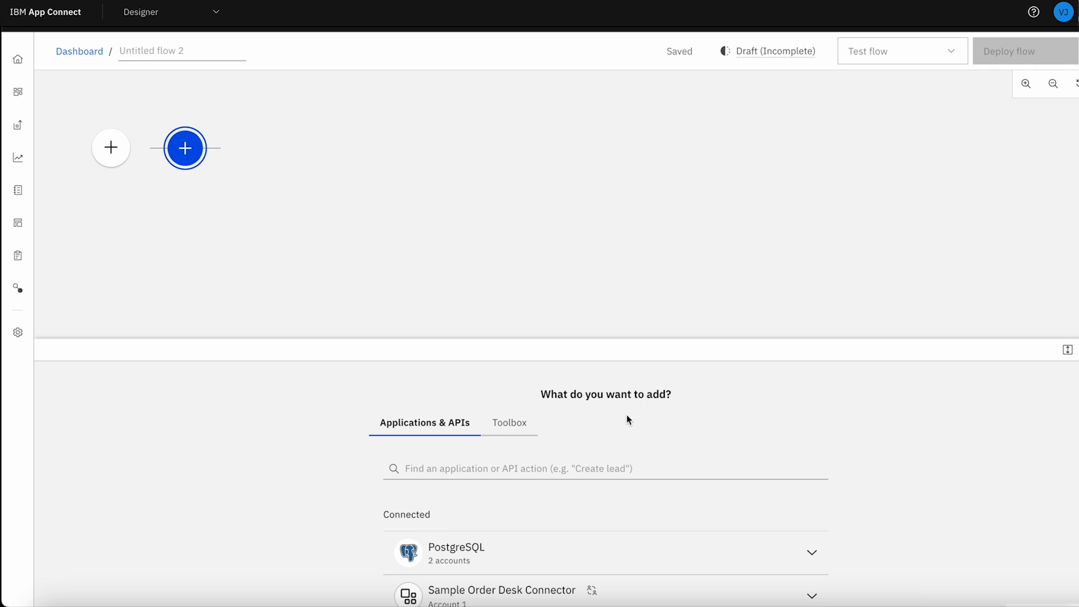
scroll(612, 489, "down", 2)
left_click(781, 483)
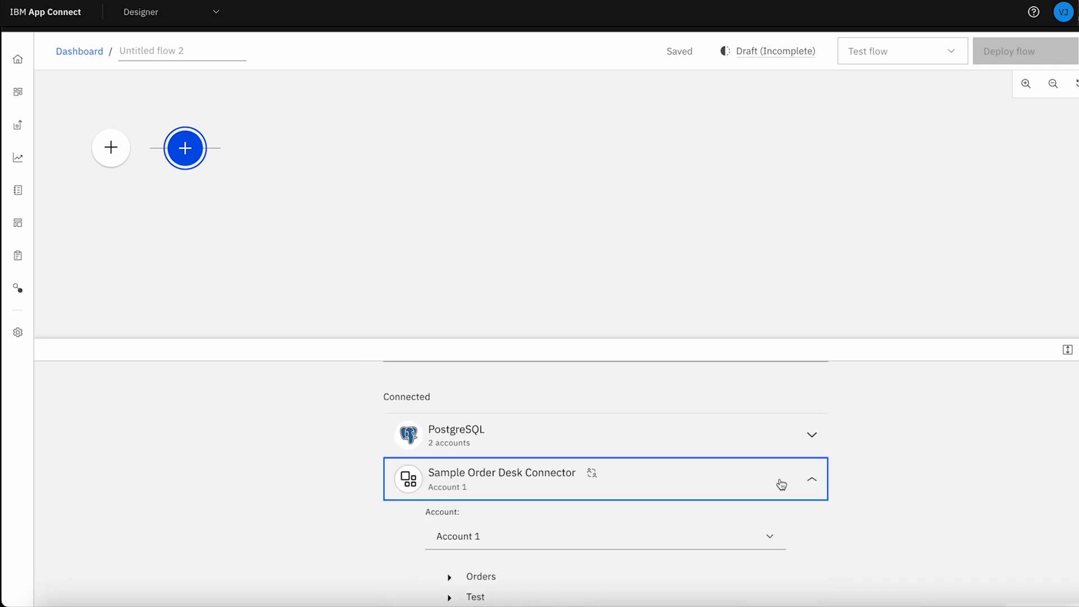
scroll(676, 487, "down", 2)
left_click(451, 474)
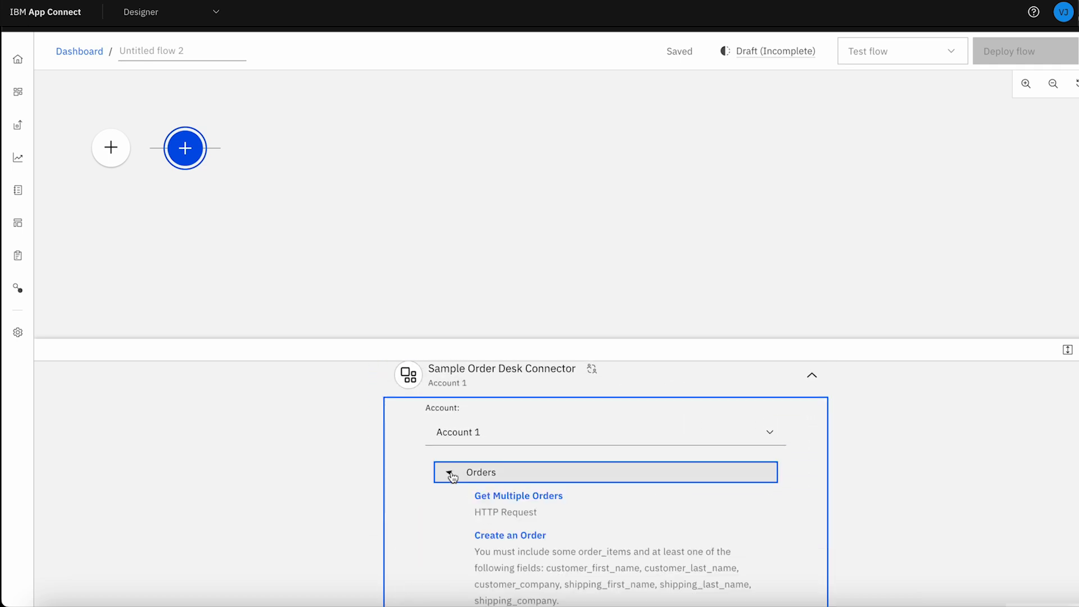
scroll(609, 482, "down", 2)
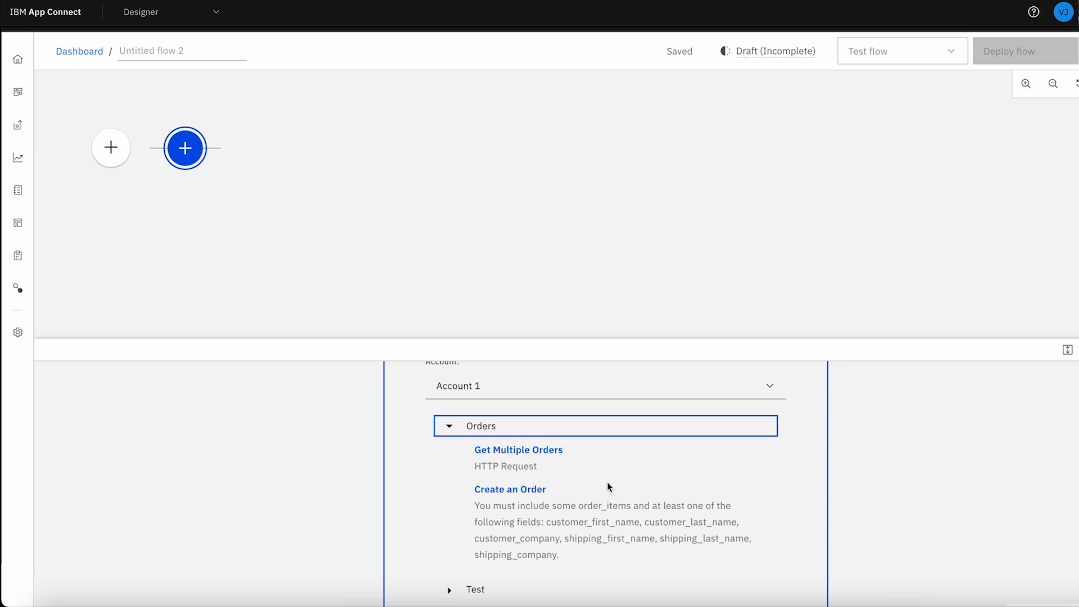